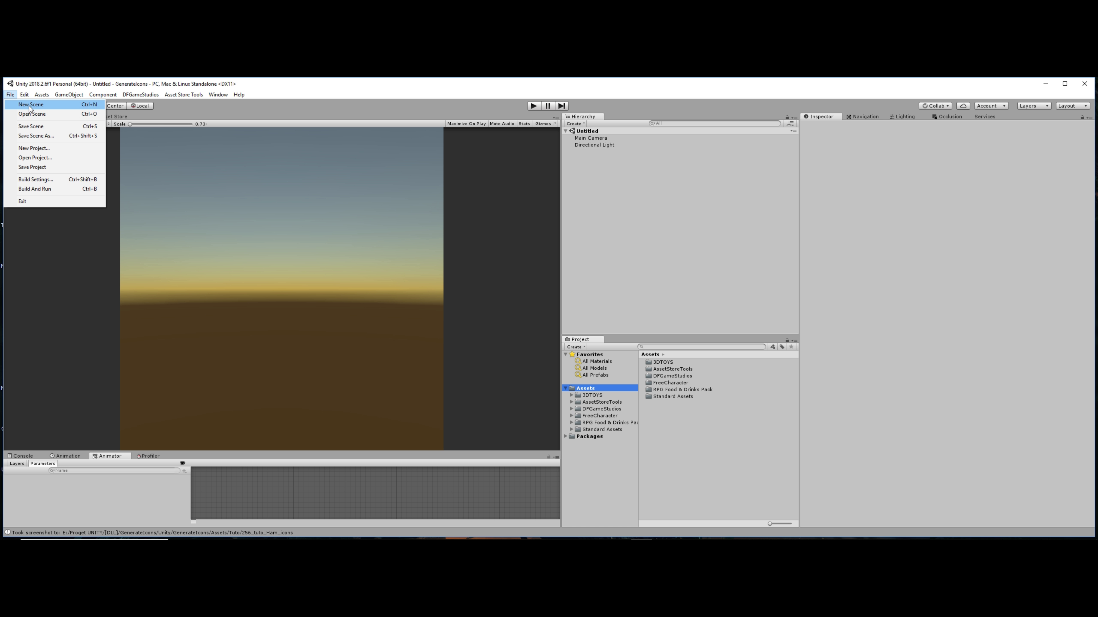
Create a new empty scene and open the DFGameStudios Generate Icons window.
click(33, 106)
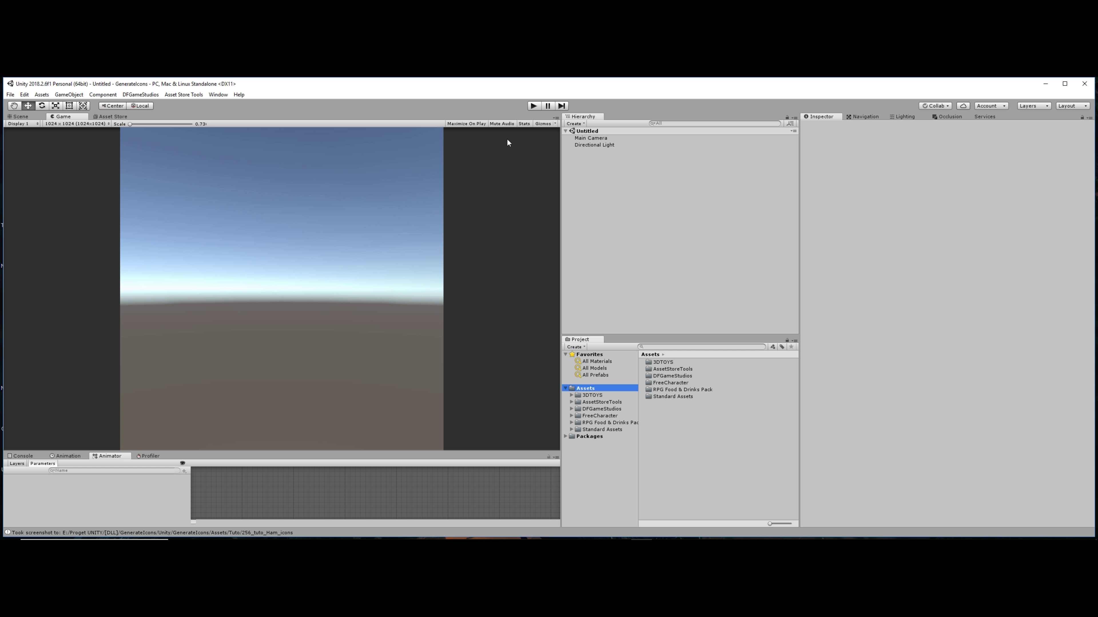
click(140, 94)
mouse_move(149, 107)
click(191, 107)
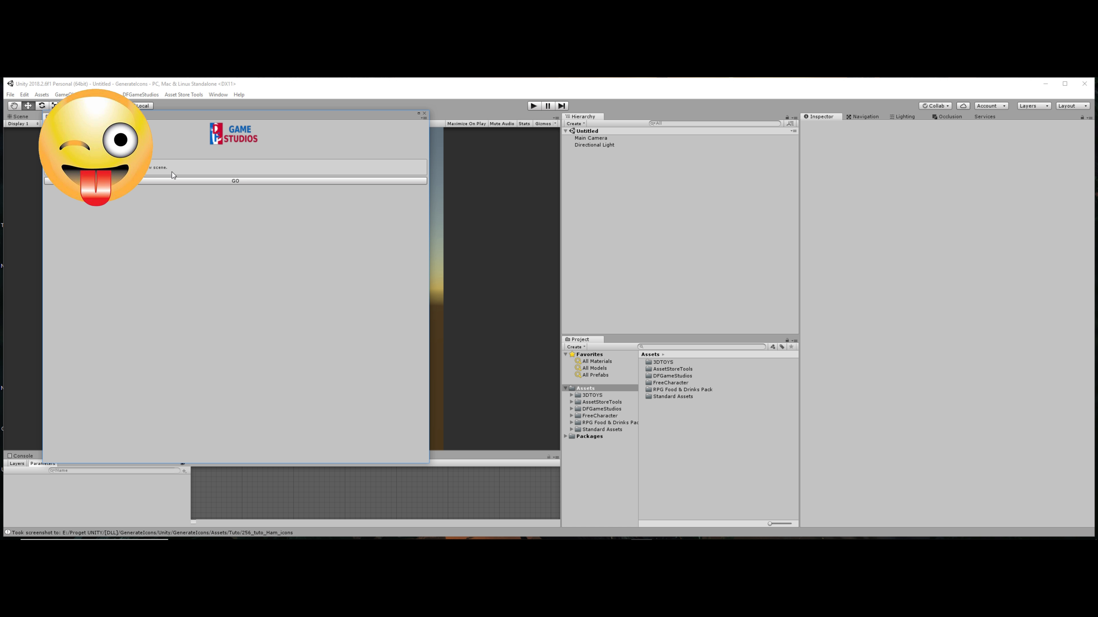
Create the icon generator and load the 15 food prefabs, Beer through WineJug.
click(228, 182)
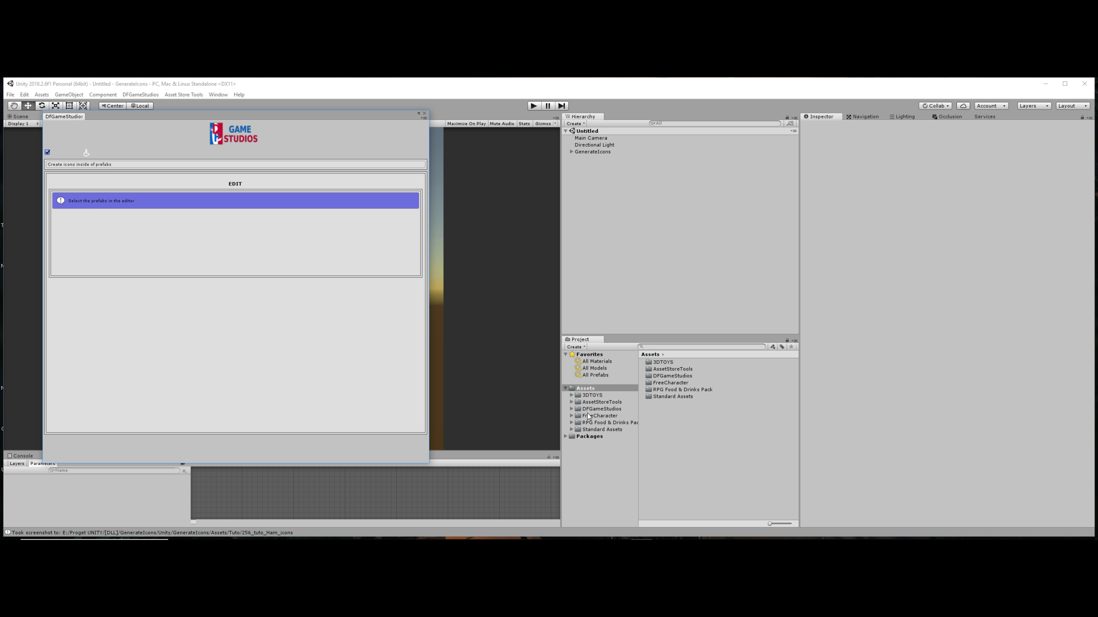
click(571, 422)
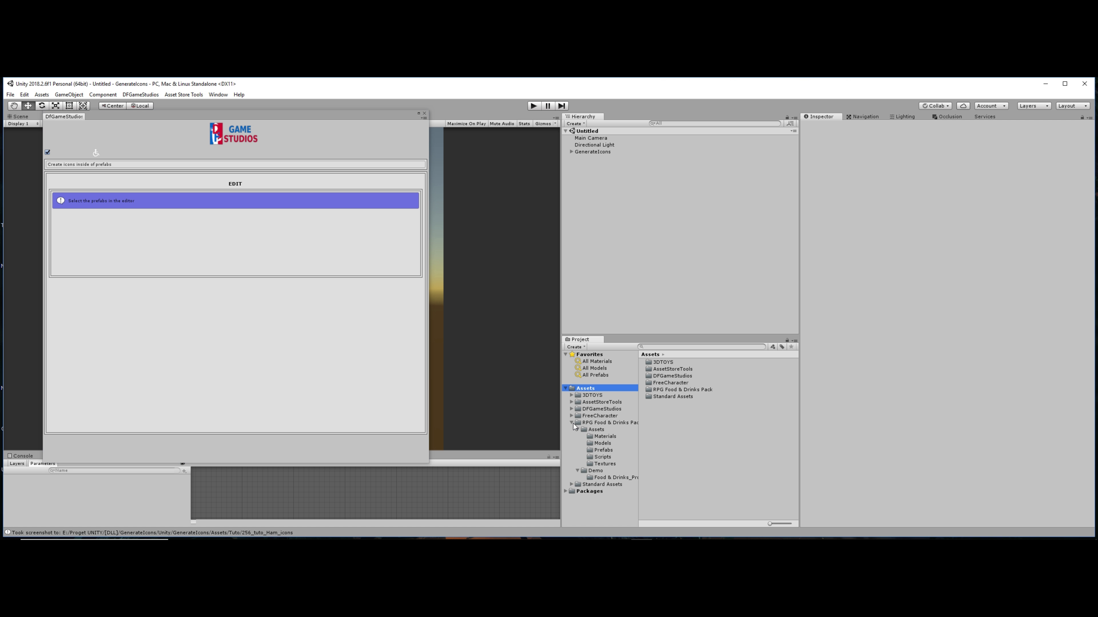
click(602, 450)
click(657, 363)
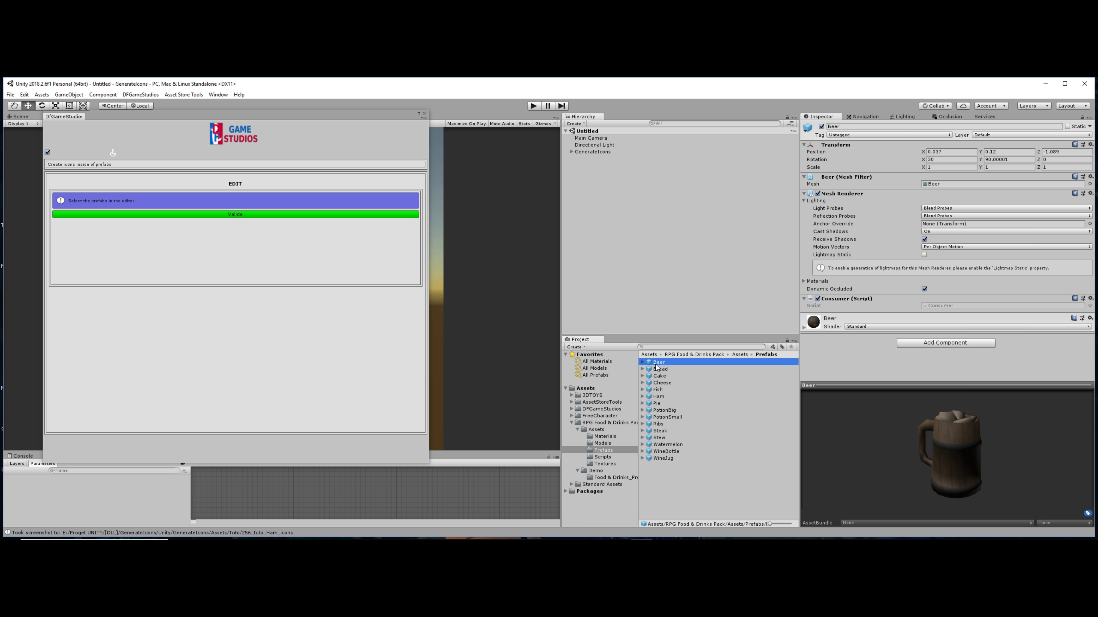
shift+click(665, 458)
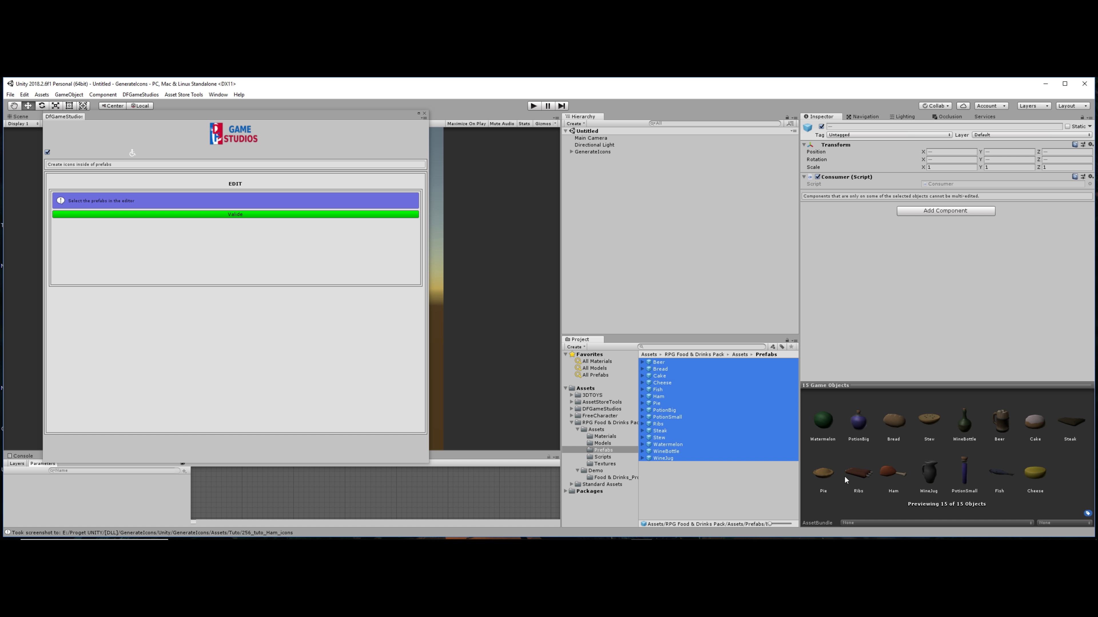
click(274, 216)
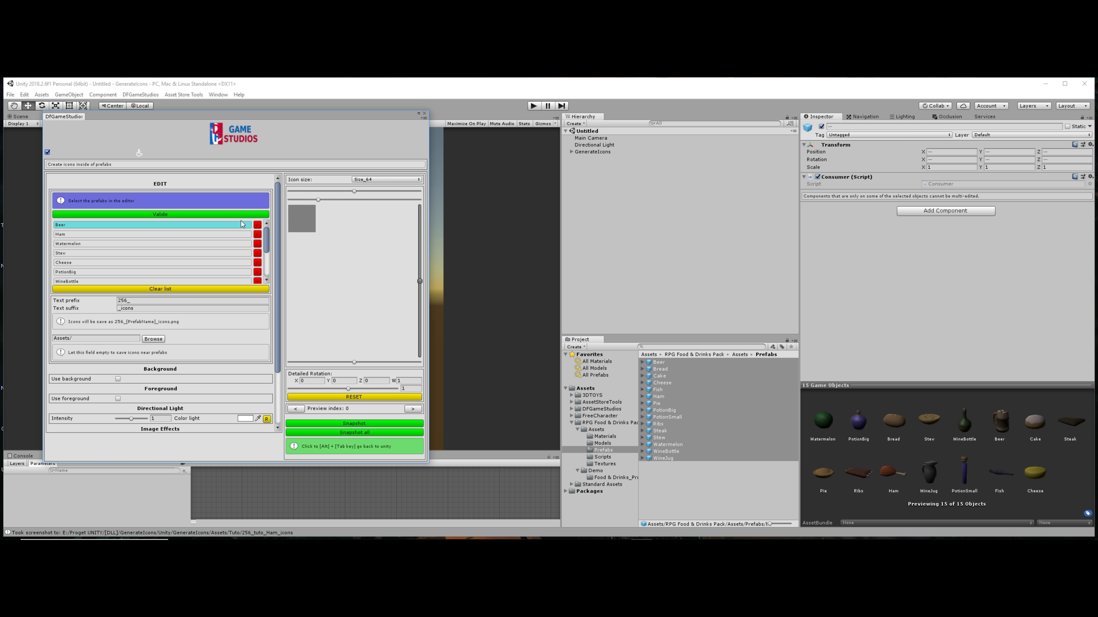
drag(266, 248, 267, 236)
Set the icon prefix to 256_tuto_ and save icons to a new Assets/Tuto folder.
click(172, 301)
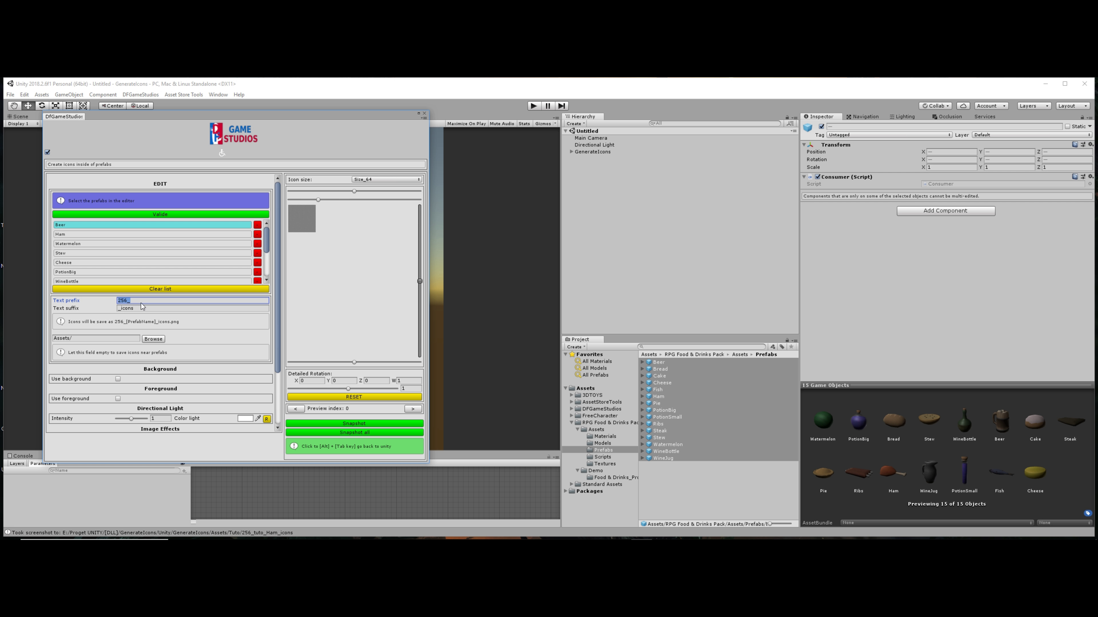
text(tuto)
text(_)
click(153, 341)
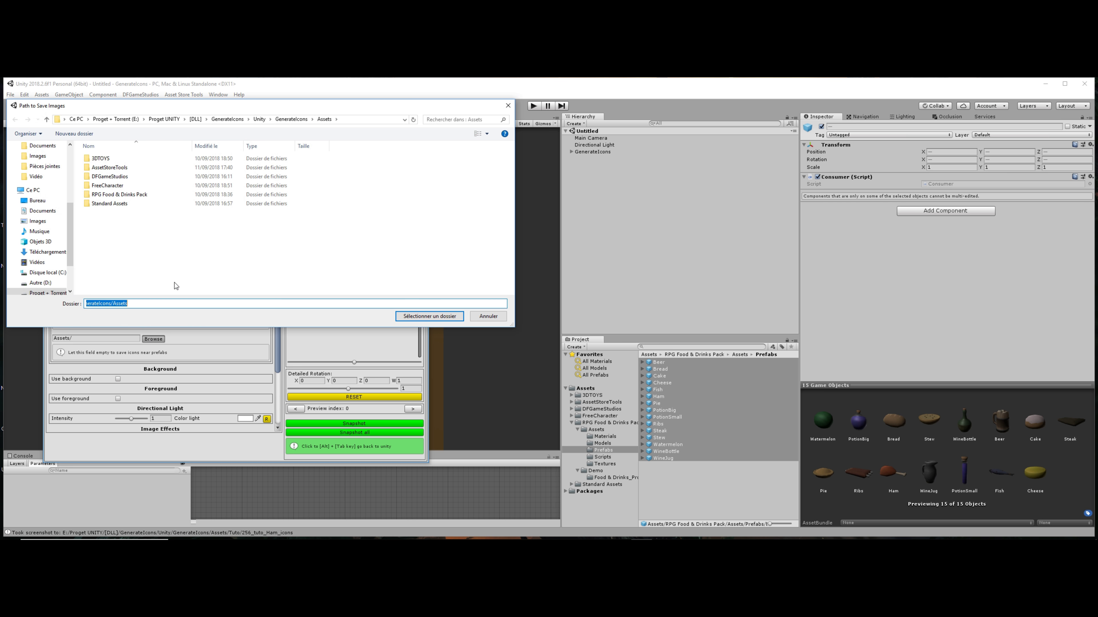
right_click(145, 240)
mouse_move(164, 357)
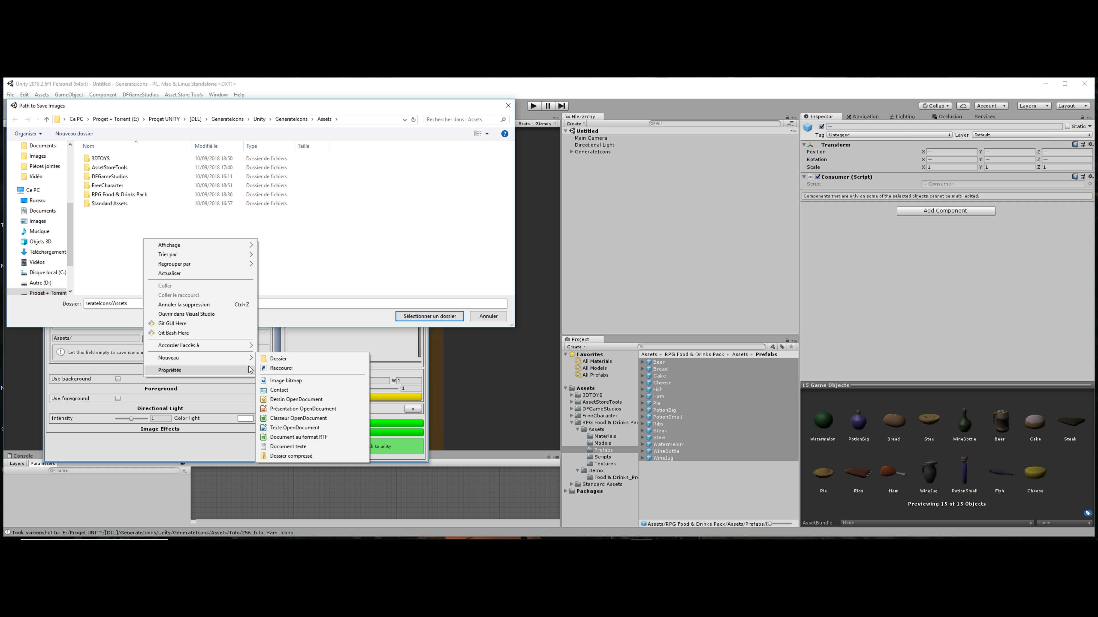
click(278, 359)
text(Tuto)
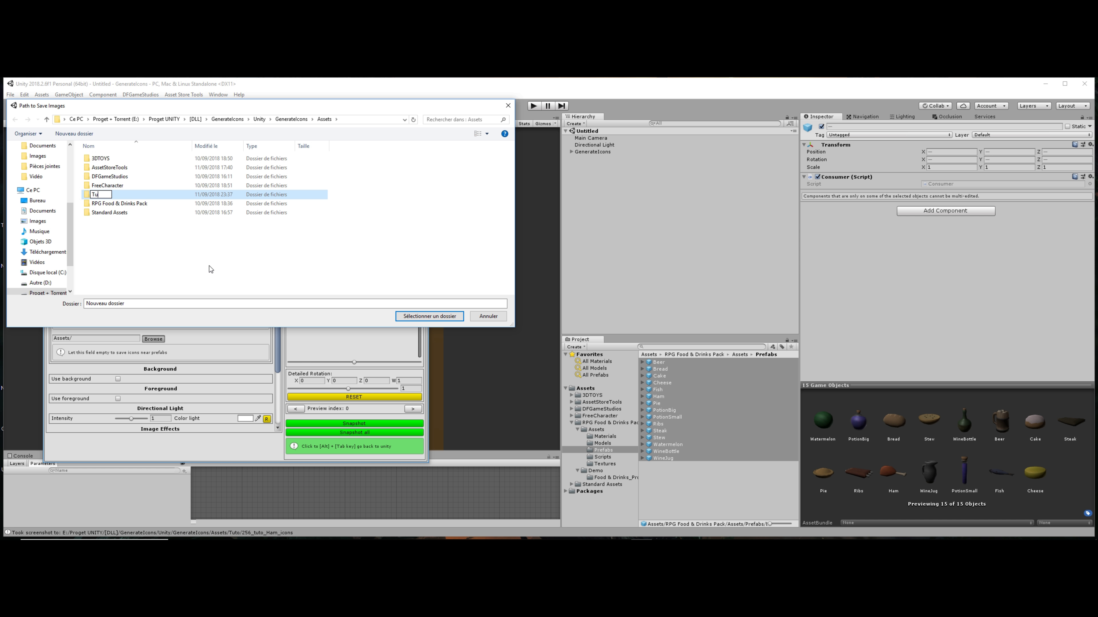
key(Return)
click(414, 320)
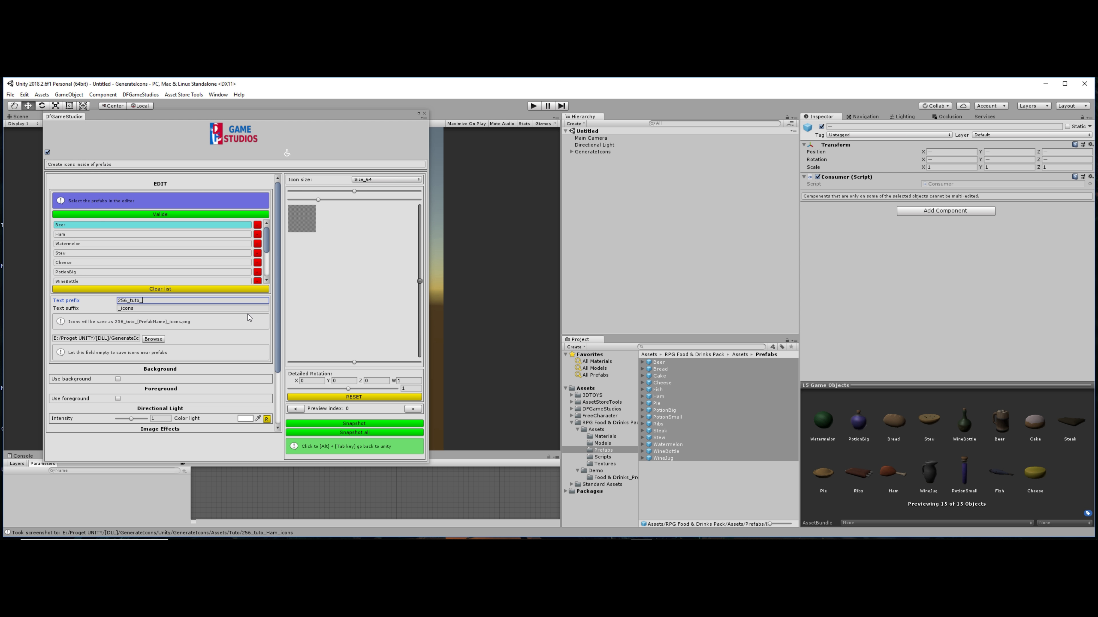
Set the icon size to 256, then bring in, tilt and zoom the beer mug.
click(363, 180)
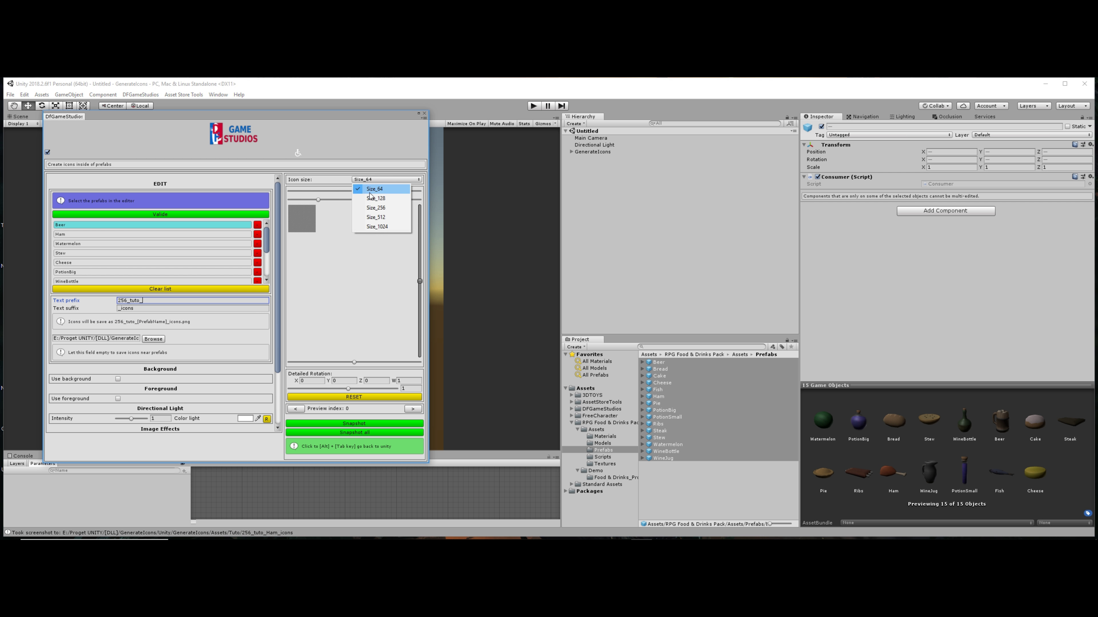
click(371, 209)
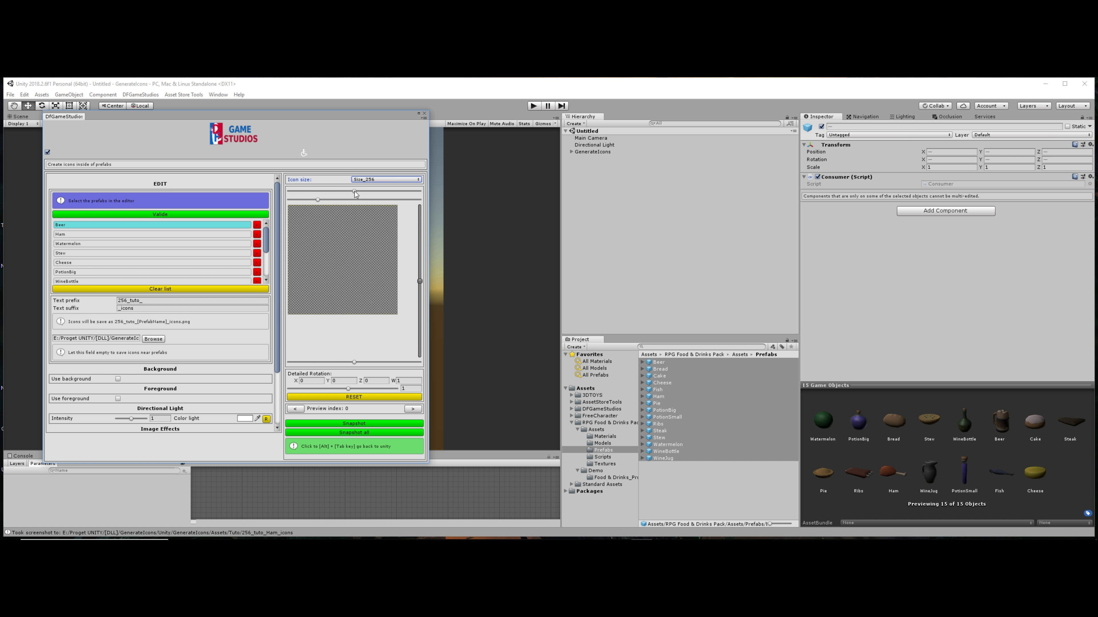
drag(354, 193, 375, 194)
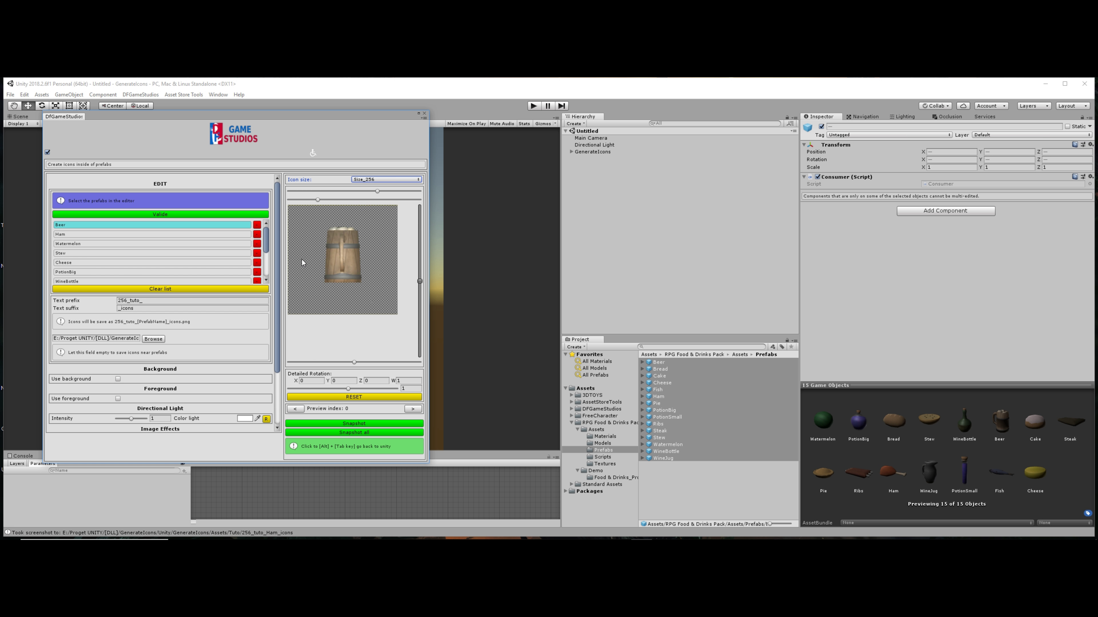
mouse_move(296, 380)
mouse_down()
mouse_move(324, 384)
mouse_move(315, 383)
mouse_up()
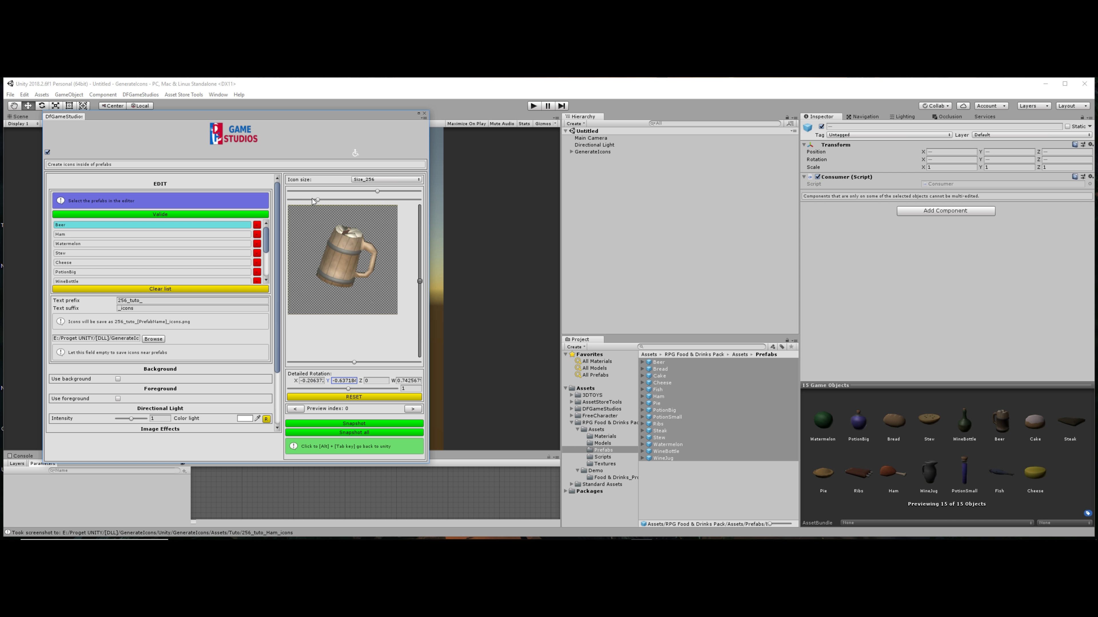
drag(318, 199, 305, 203)
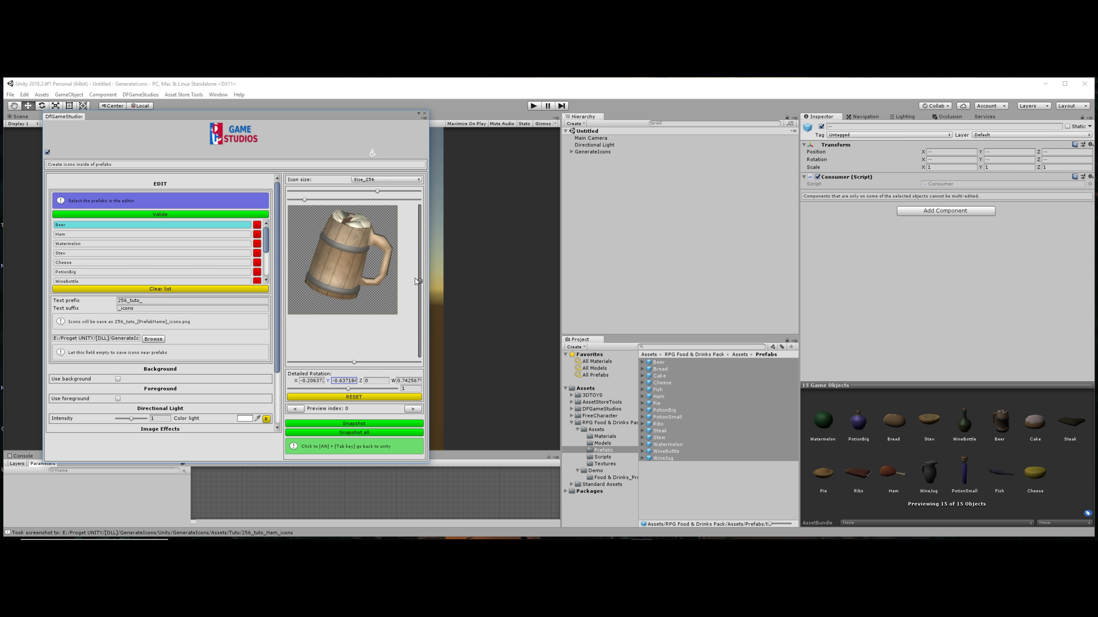
Lower the mug in the frame and save its snapshot as 256_tuto_Beer_icons.
drag(393, 261, 355, 361)
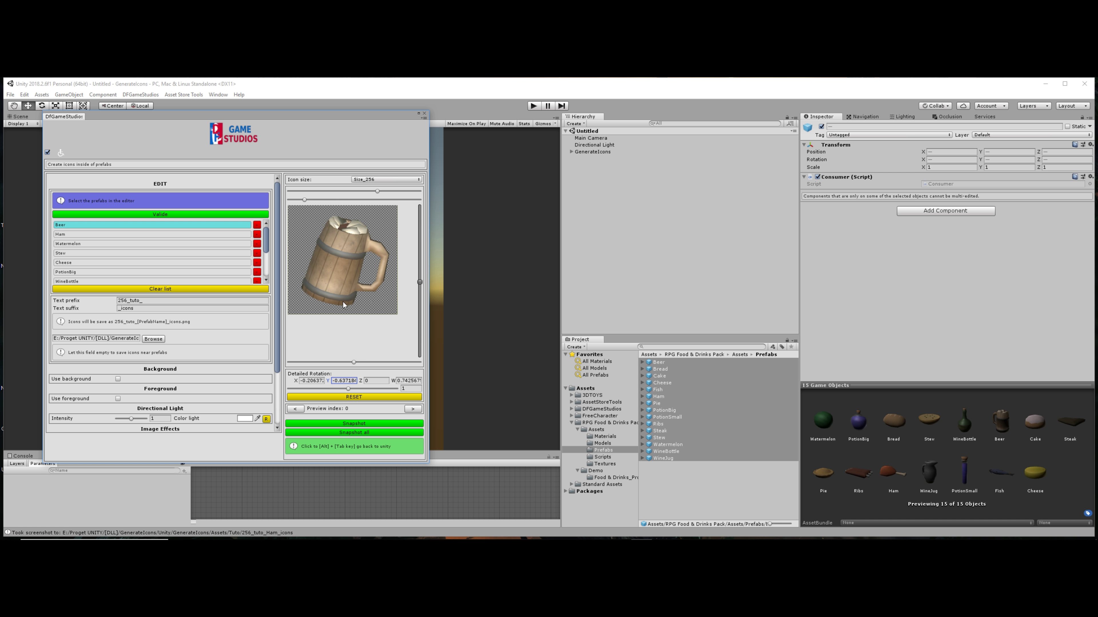
click(355, 424)
click(573, 422)
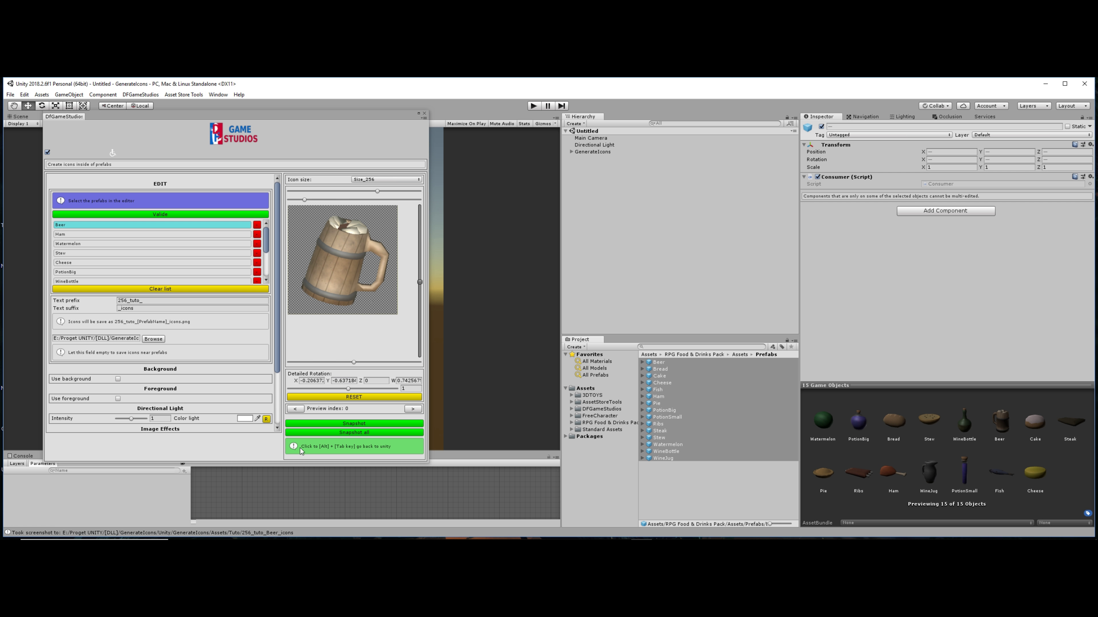
Set Texture Type of Assets/Tuto/256_tuto_Beer_icons to Sprite (2D and UI) and apply.
click(595, 390)
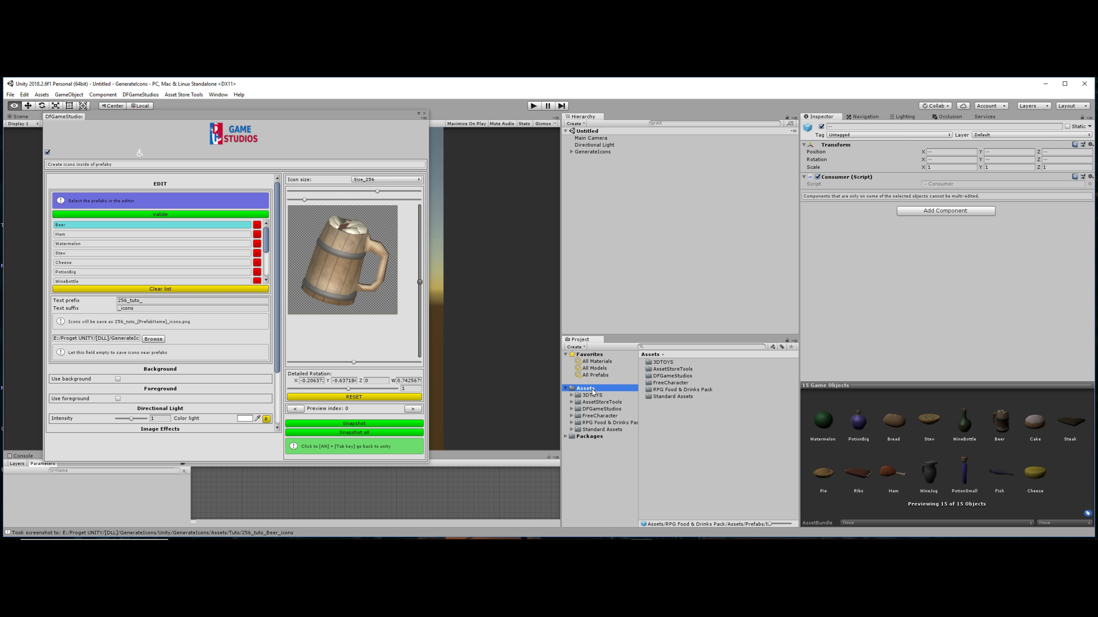
key(alt+Tab)
click(588, 437)
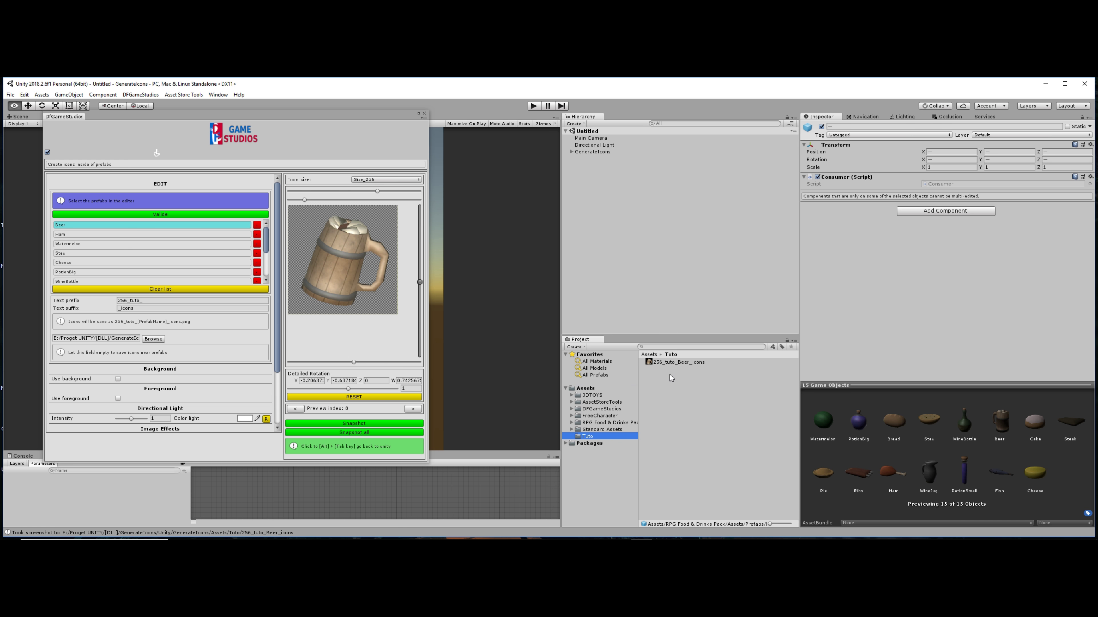
click(672, 366)
click(949, 148)
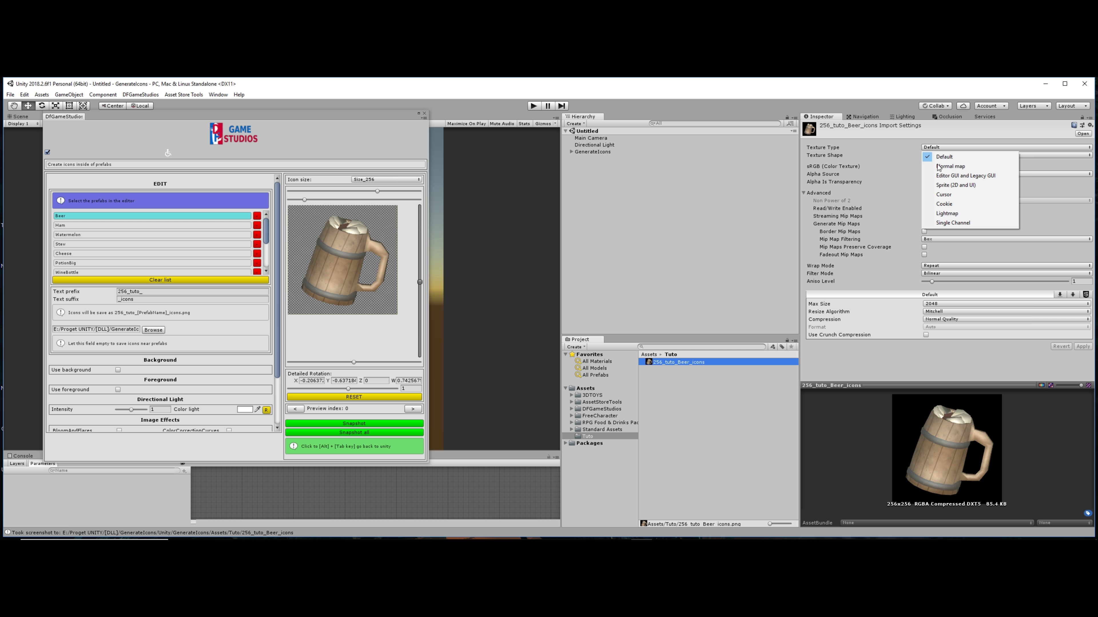
click(951, 177)
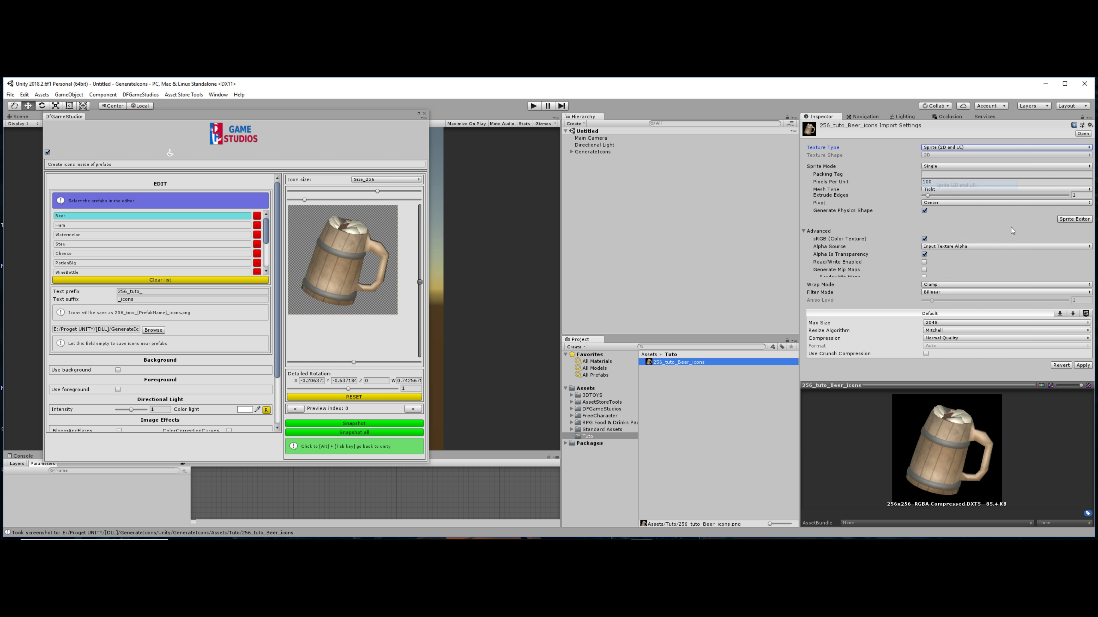
click(1082, 364)
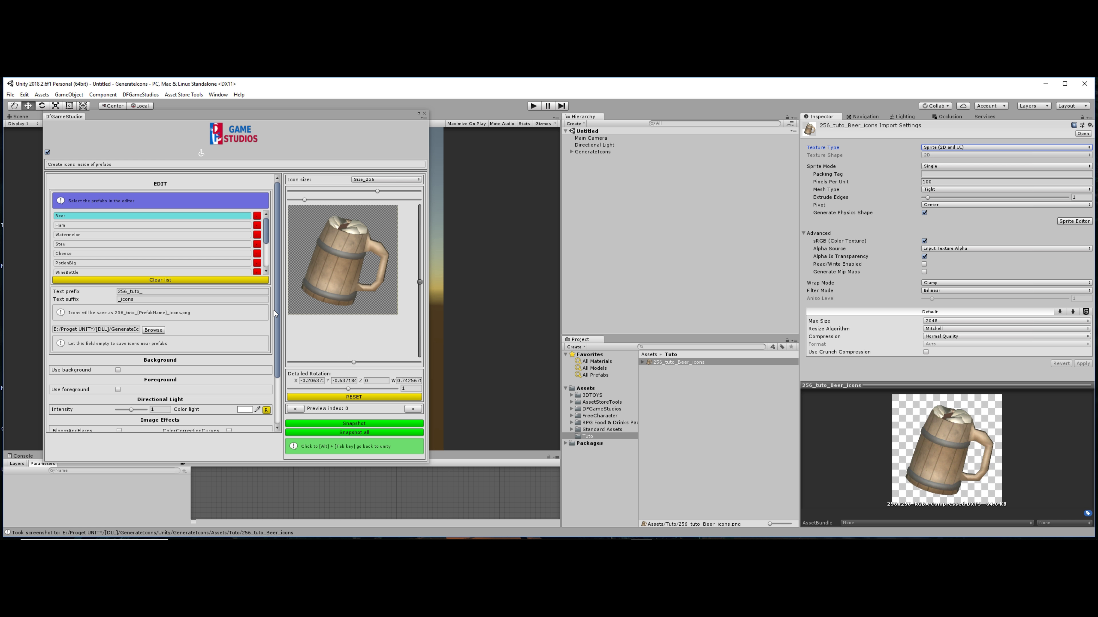
Enable ContrastEnhance, ScreenSpaceAmbientObscurance, ColorCorrectionCurves and EdgeDetection image effects.
drag(277, 311, 277, 369)
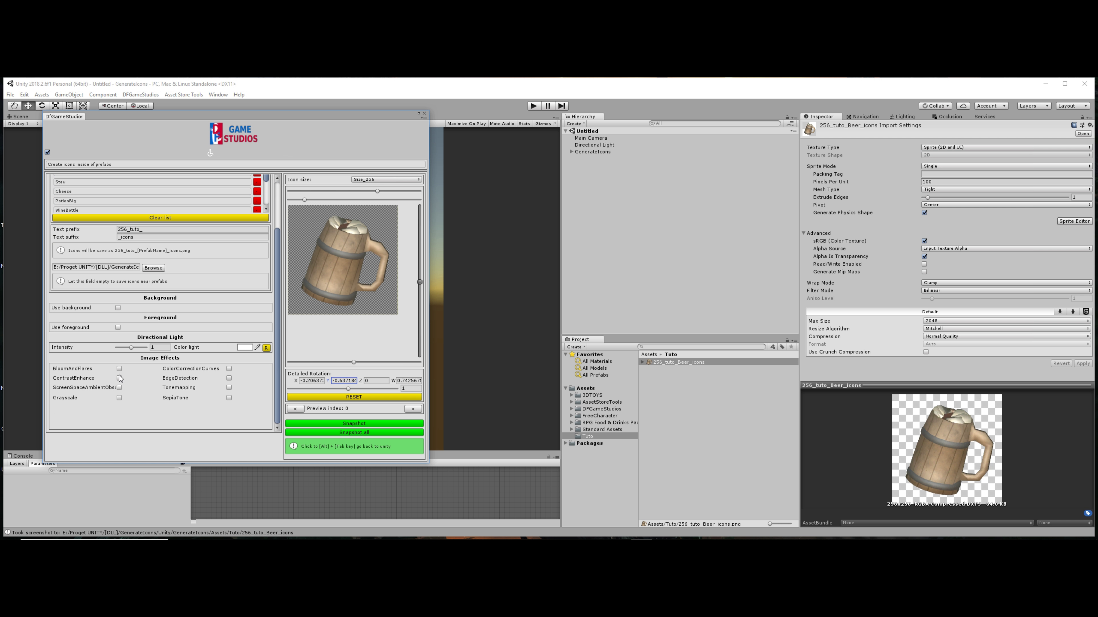
click(119, 379)
click(119, 388)
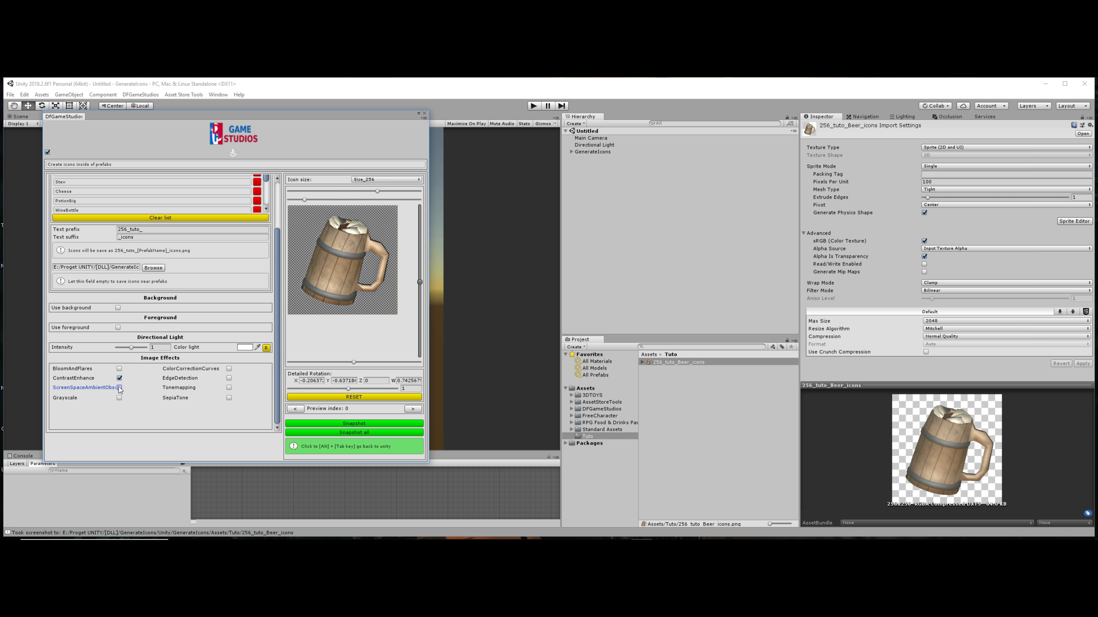
click(229, 370)
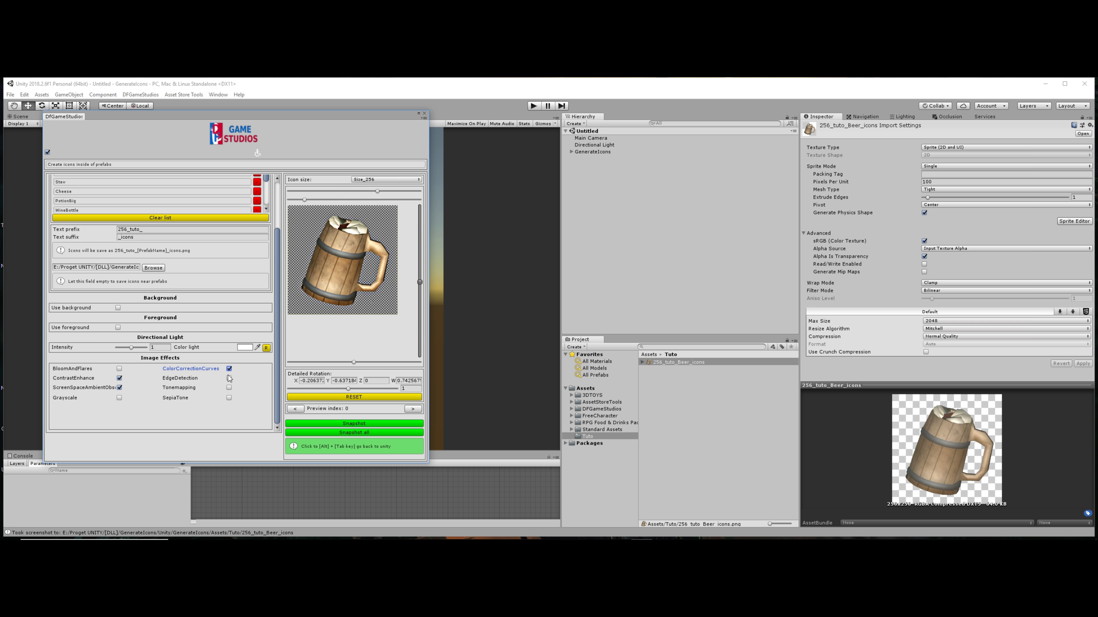
click(229, 379)
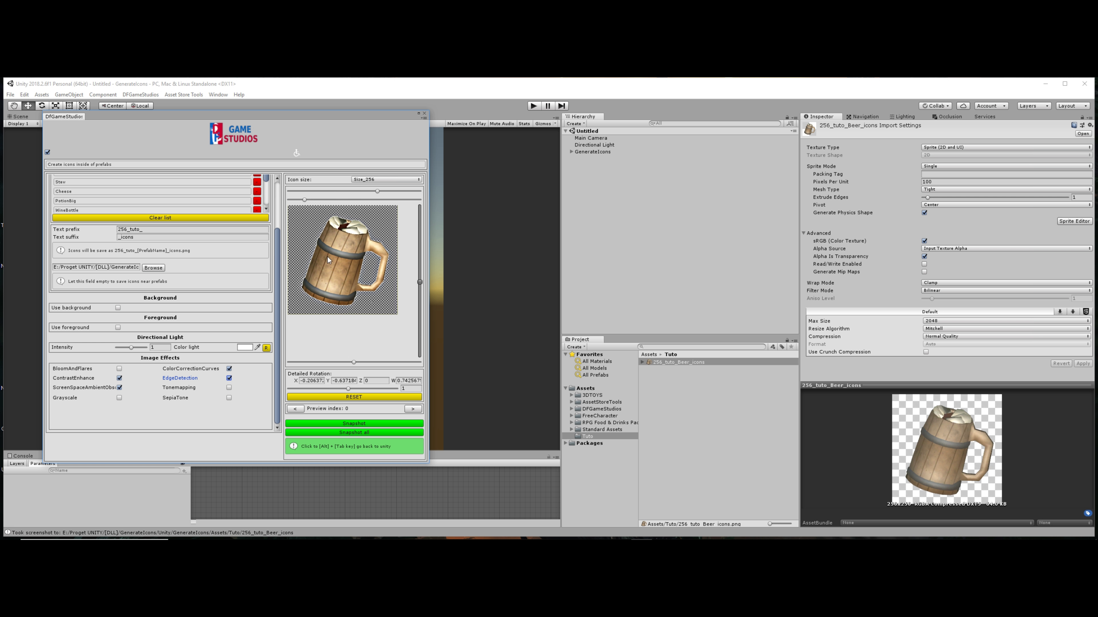
Take a new mug snapshot and refresh the Tuto folder.
click(352, 426)
click(594, 437)
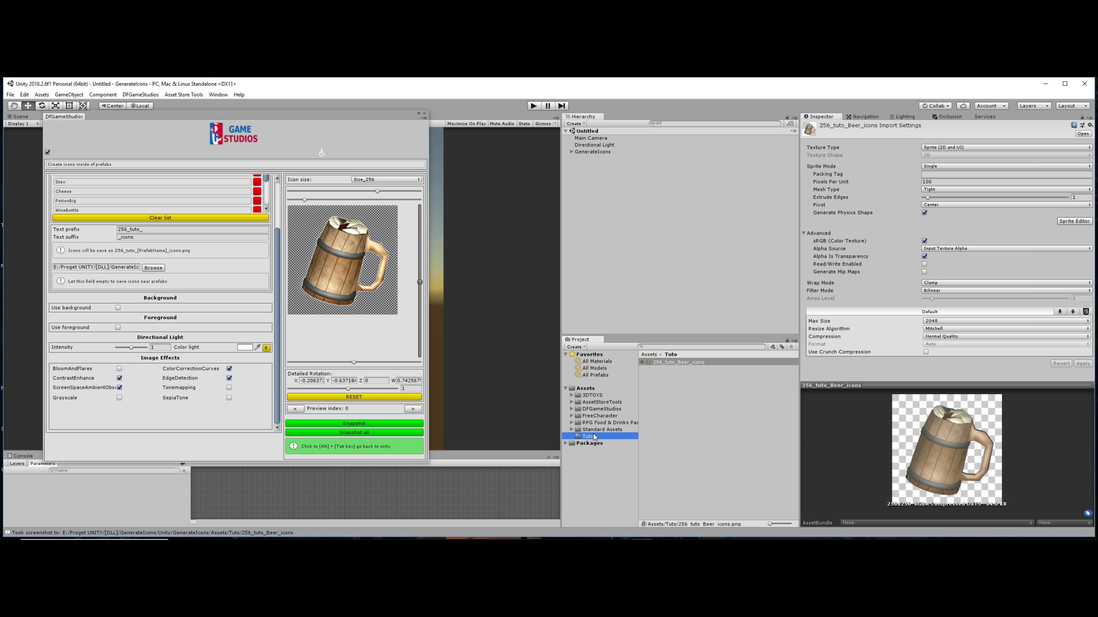
key(alt+Tab)
key(alt+Tab)
Import 256_tuto_Beer_icons_861 as a Sprite (2D and UI) and apply.
click(689, 370)
click(931, 148)
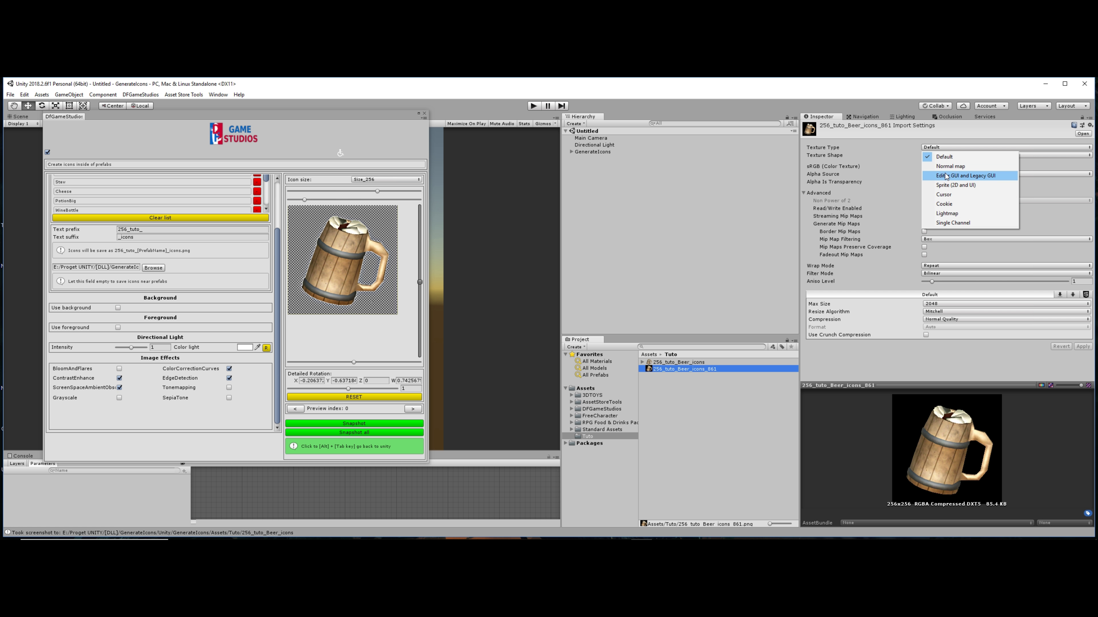
click(955, 185)
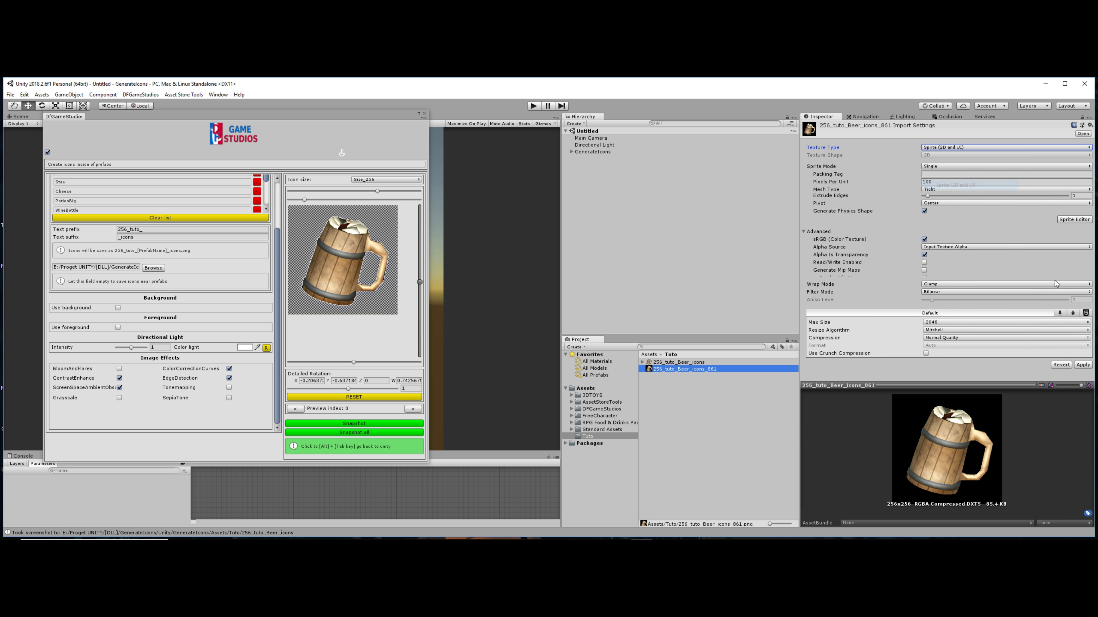
click(1082, 363)
click(678, 364)
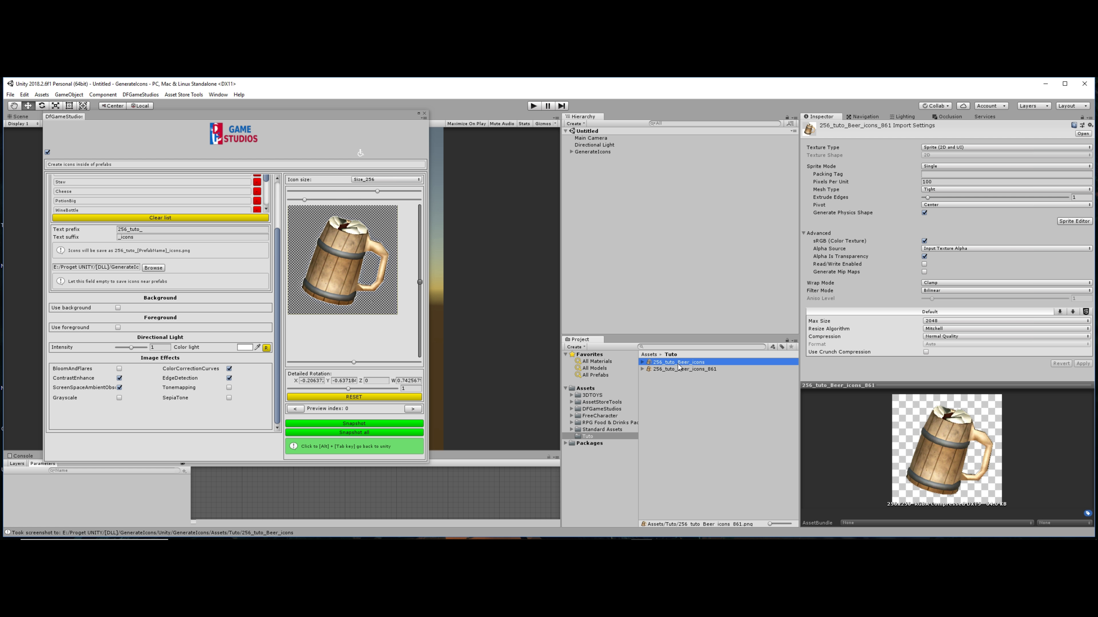
click(679, 369)
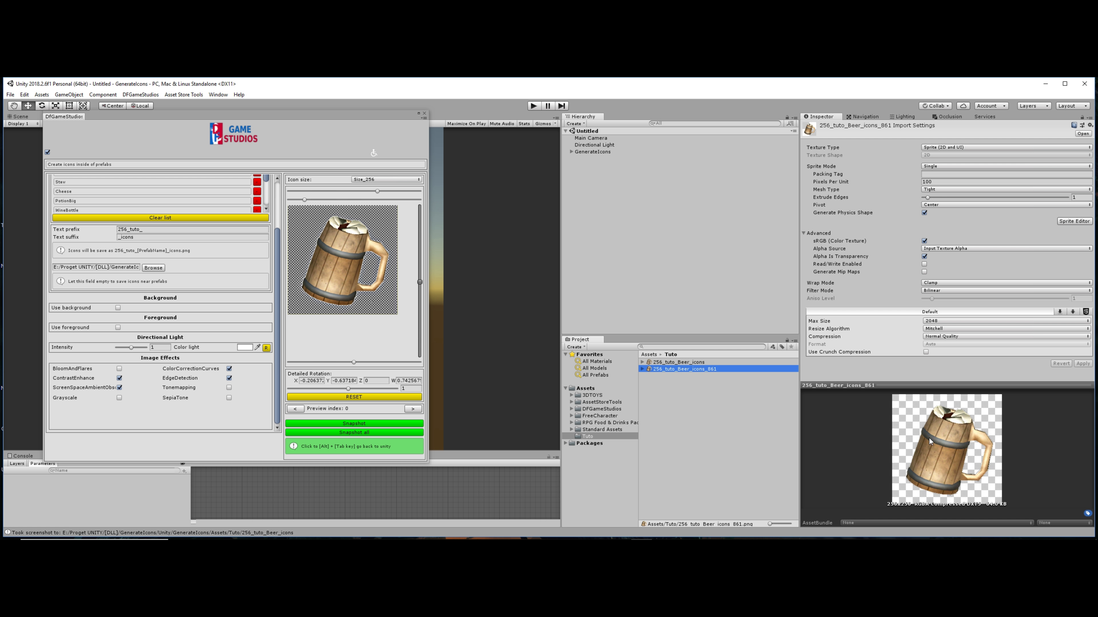
Switch image effects to Tonemapping only and refresh Tuto for the silhouette icon.
click(229, 387)
click(229, 378)
click(228, 368)
click(121, 379)
click(121, 387)
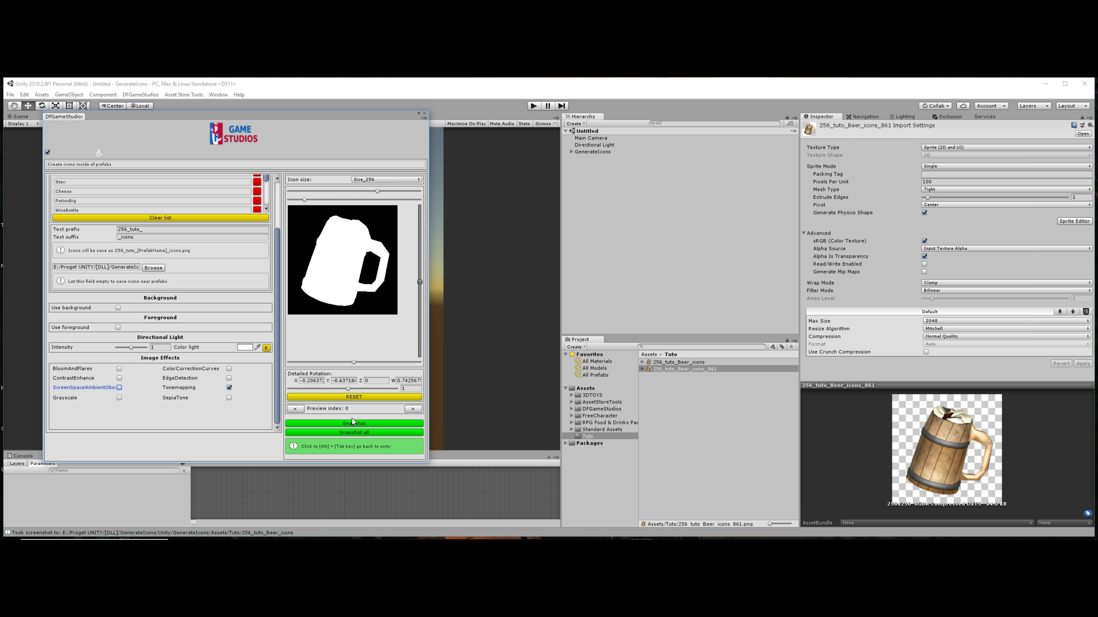
click(598, 438)
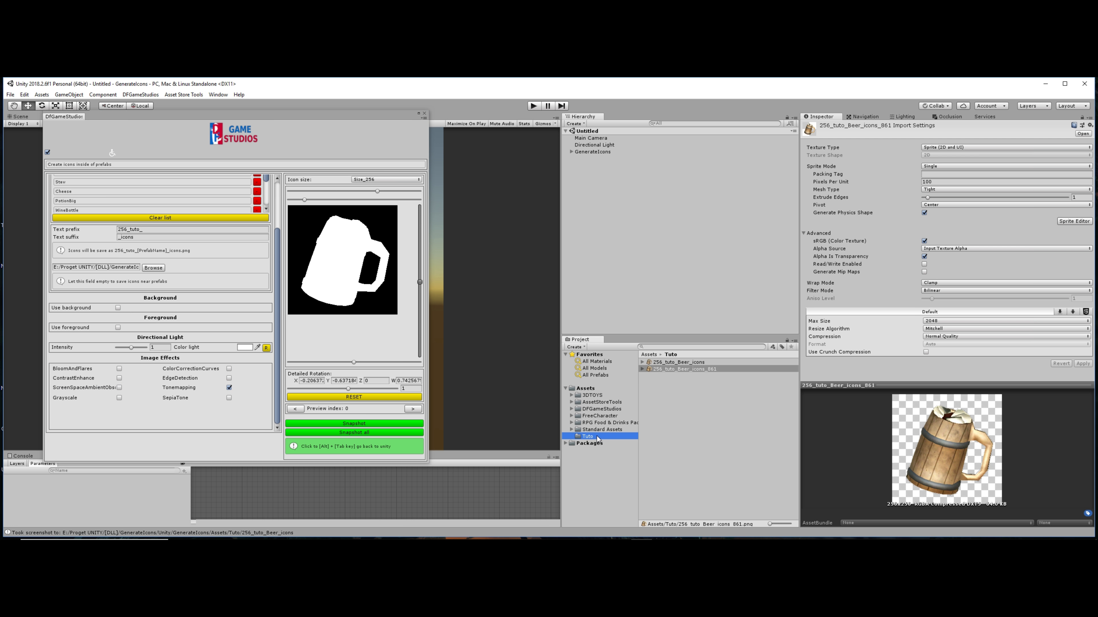
key(alt+Tab)
Import 256_tuto_Beer_icons_1691 as a Sprite (2D and UI) and apply.
click(654, 377)
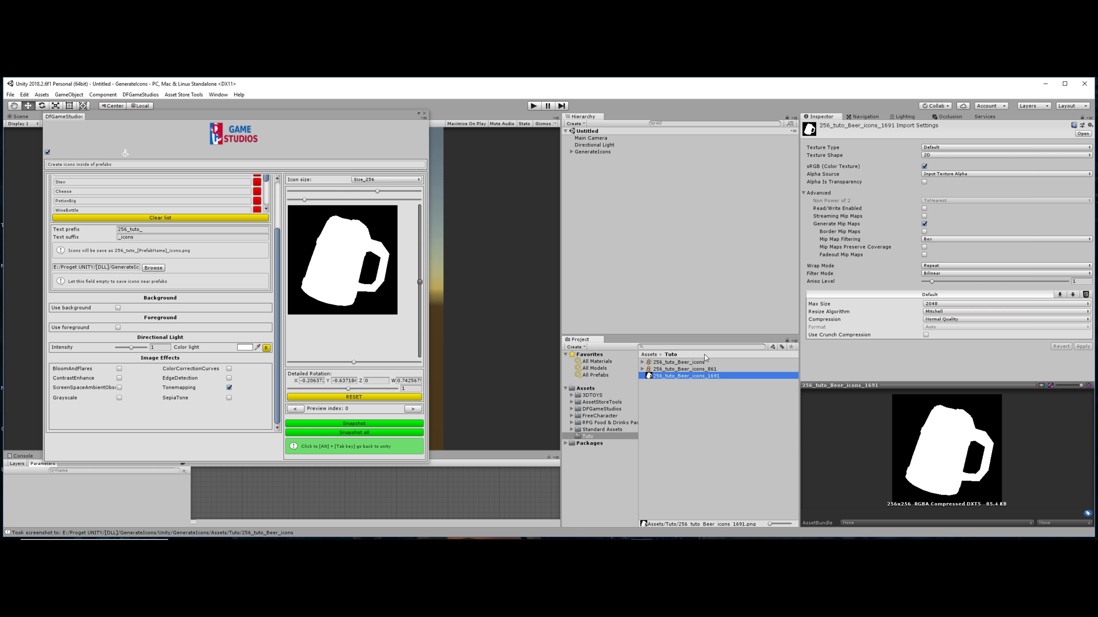
click(953, 148)
click(955, 185)
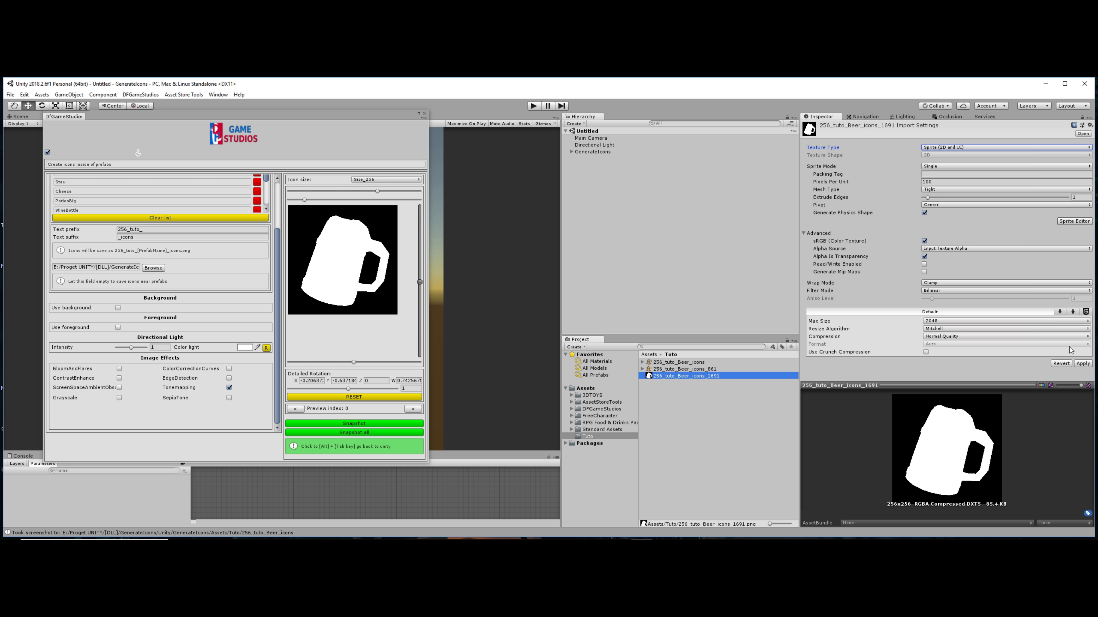
click(1084, 365)
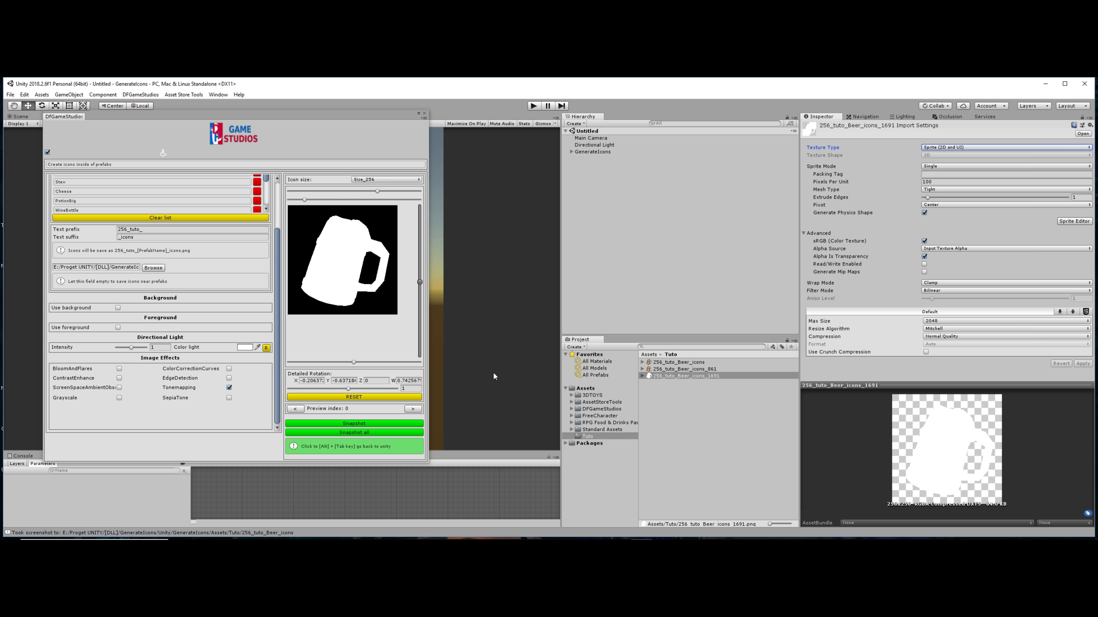
Replace Tonemapping with EdgeDetection and ColorCorrectionCurves, briefly trying Grayscale and Sepia.
click(229, 388)
click(229, 378)
click(229, 368)
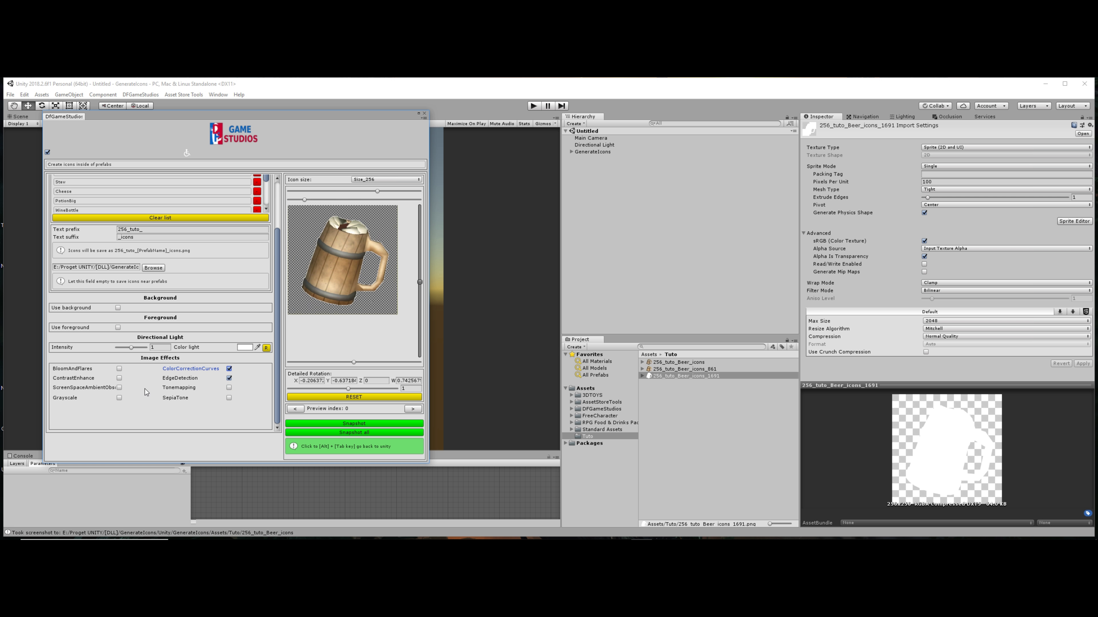
click(120, 398)
click(230, 398)
Re-enable SSAO and ContrastEnhance, add BloomAndFlares, and lower light intensity to 0.82.
click(122, 386)
click(119, 378)
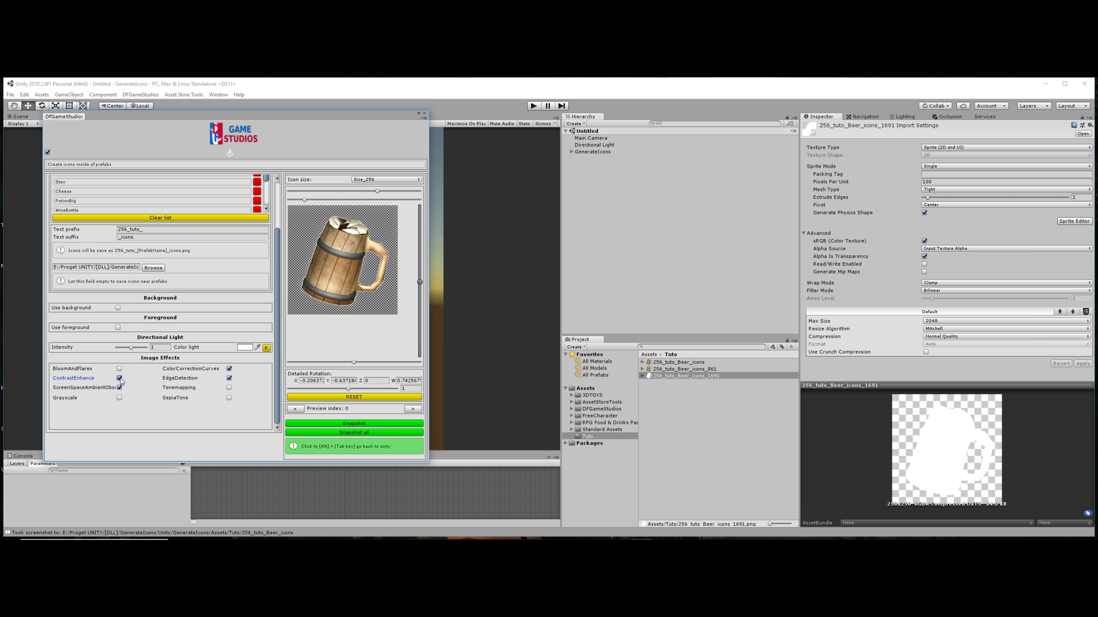
click(119, 369)
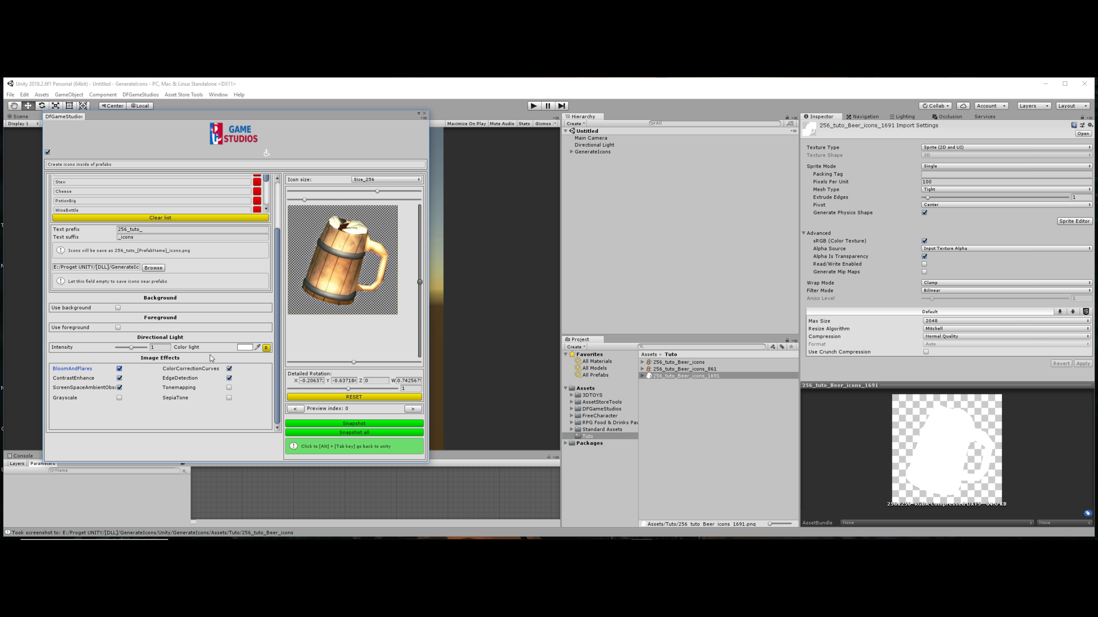
drag(134, 350, 130, 350)
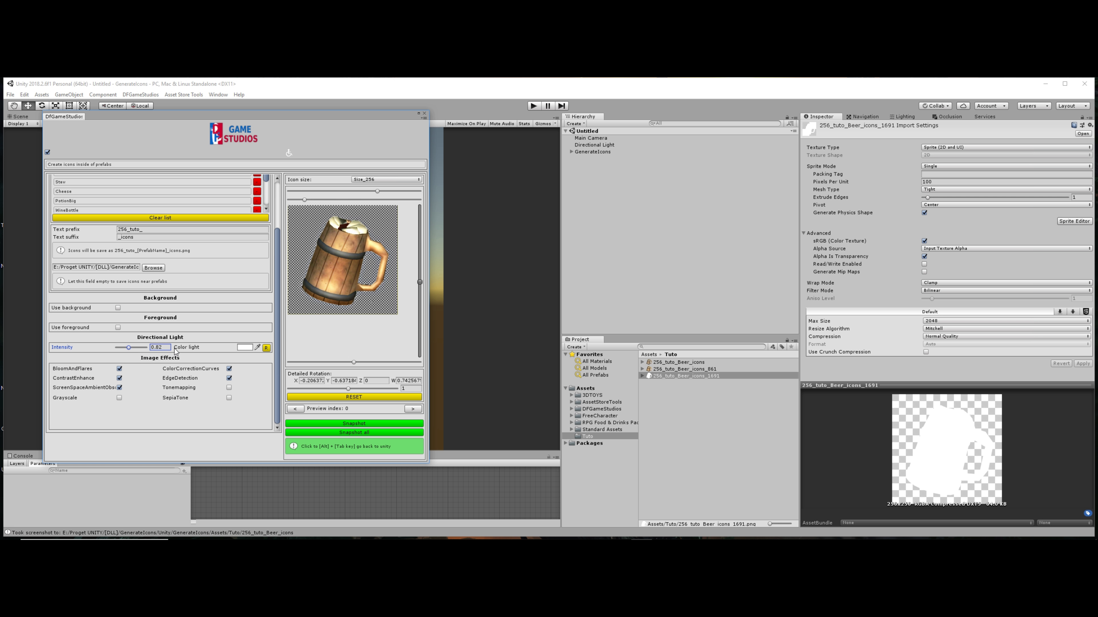
Try yellow, orange and other hues as the light colour on the mug.
click(245, 347)
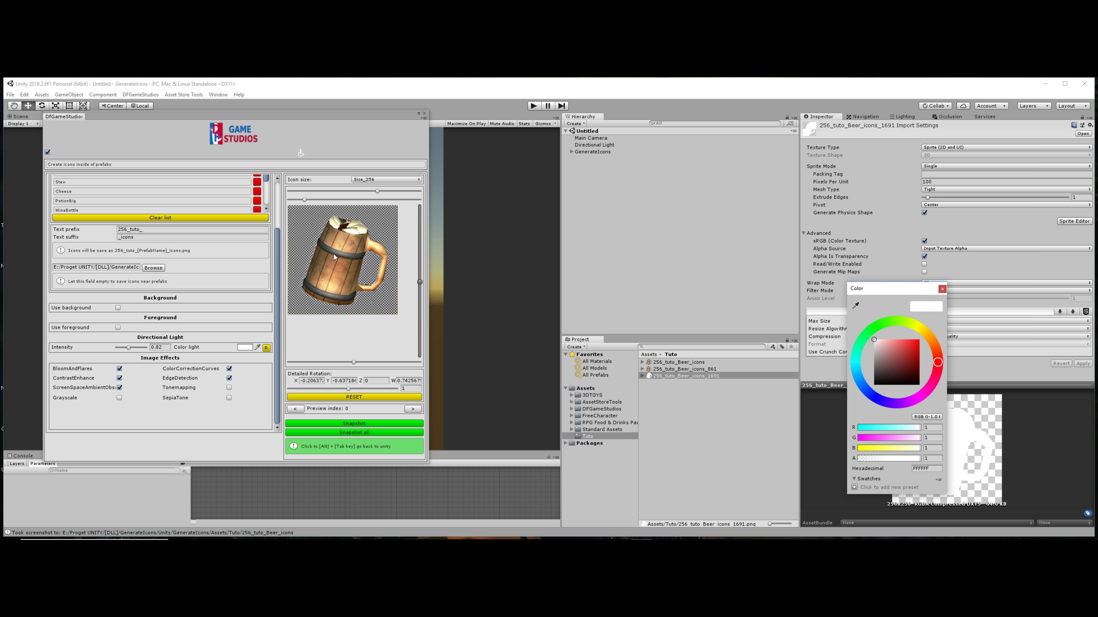
click(923, 335)
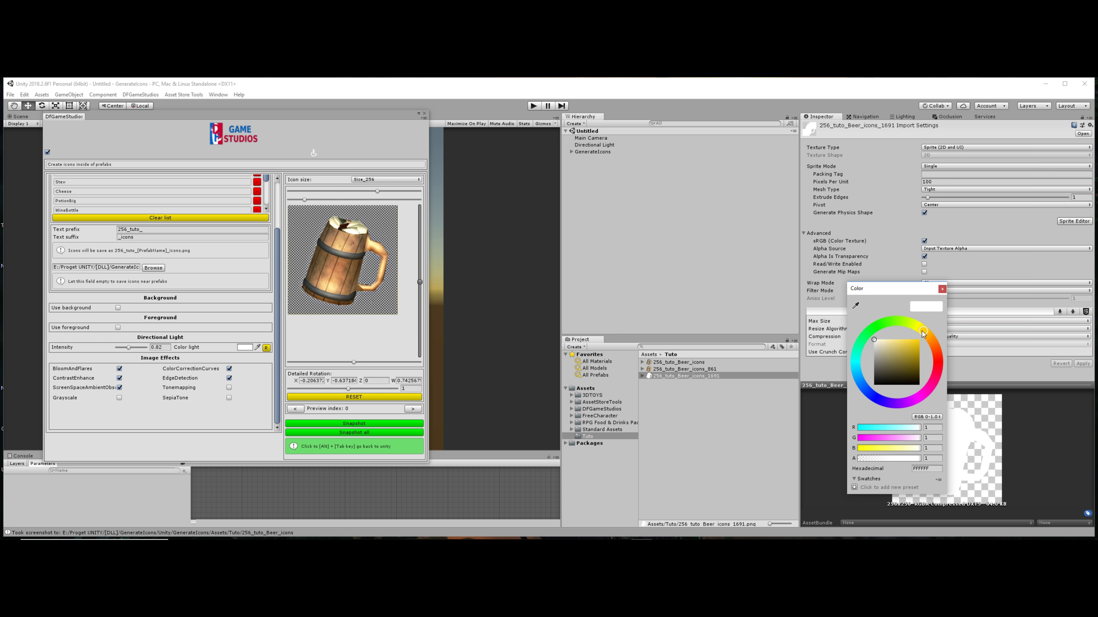
click(918, 340)
click(937, 348)
mouse_move(938, 348)
mouse_down()
mouse_move(947, 346)
mouse_move(891, 322)
mouse_up()
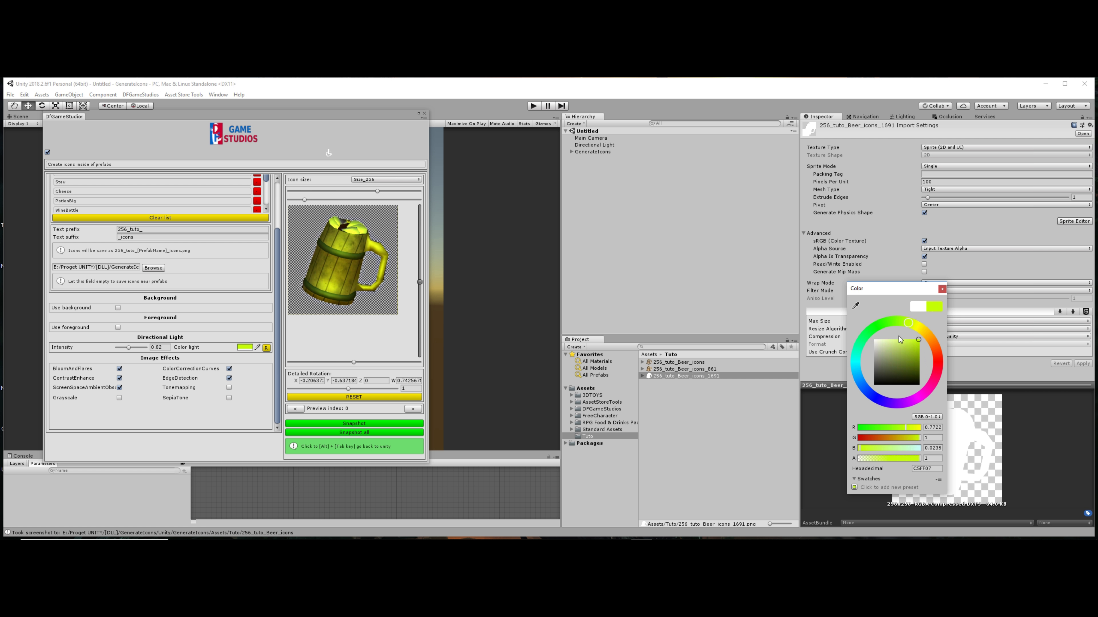
click(941, 289)
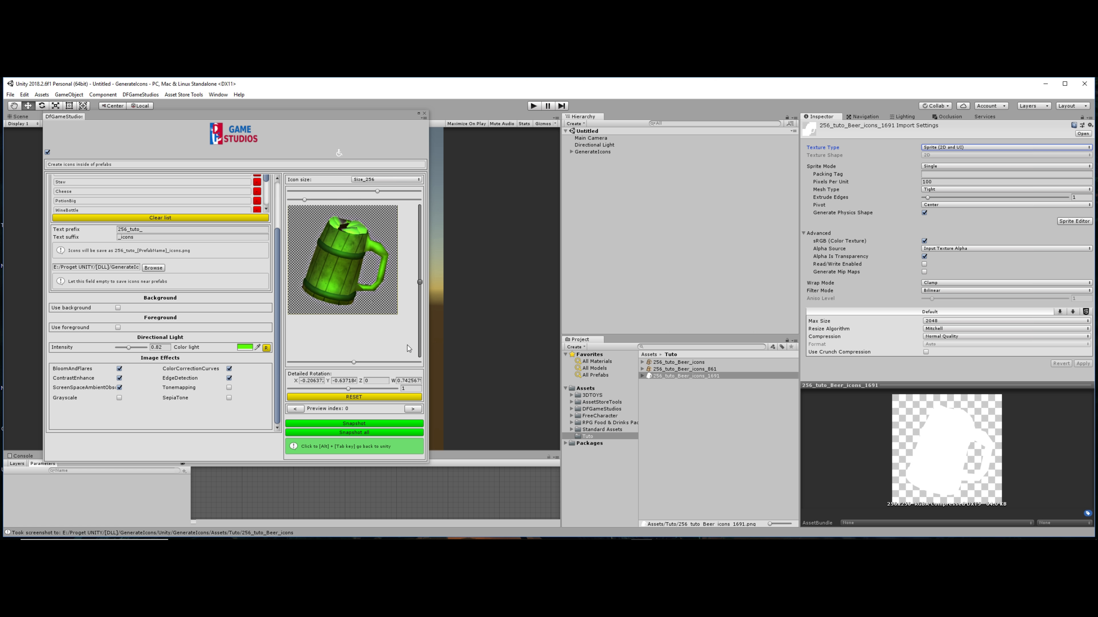
Reset the light colour to white and set its intensity to 0.88.
click(267, 348)
click(131, 348)
drag(132, 349, 130, 351)
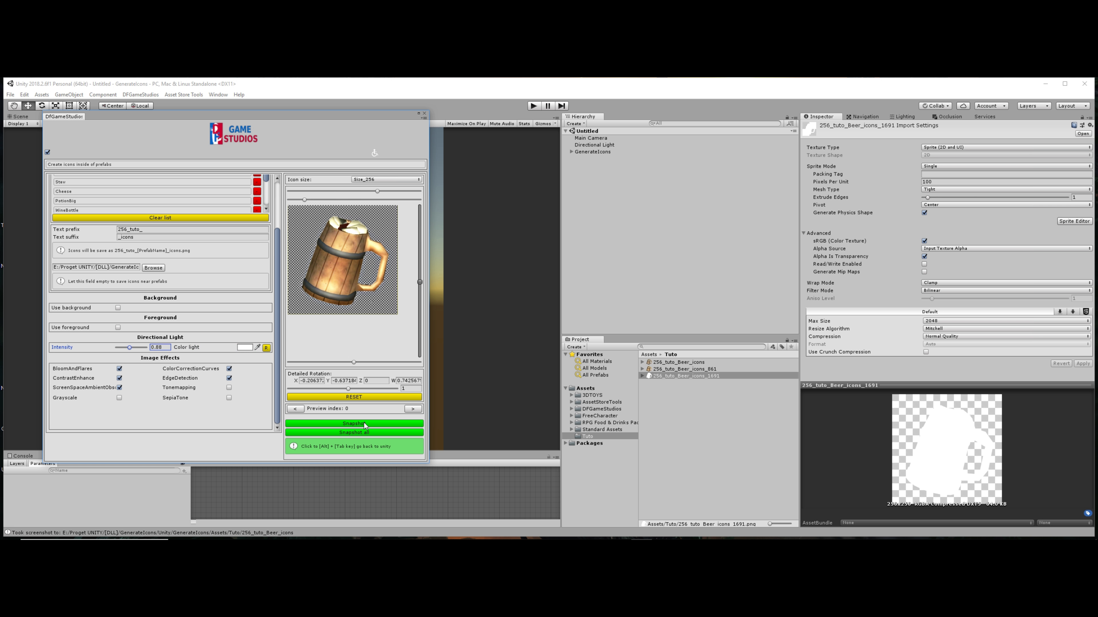
Move to the chicken leg prefab and rotate and tilt it in the preview.
click(414, 410)
drag(302, 200, 312, 201)
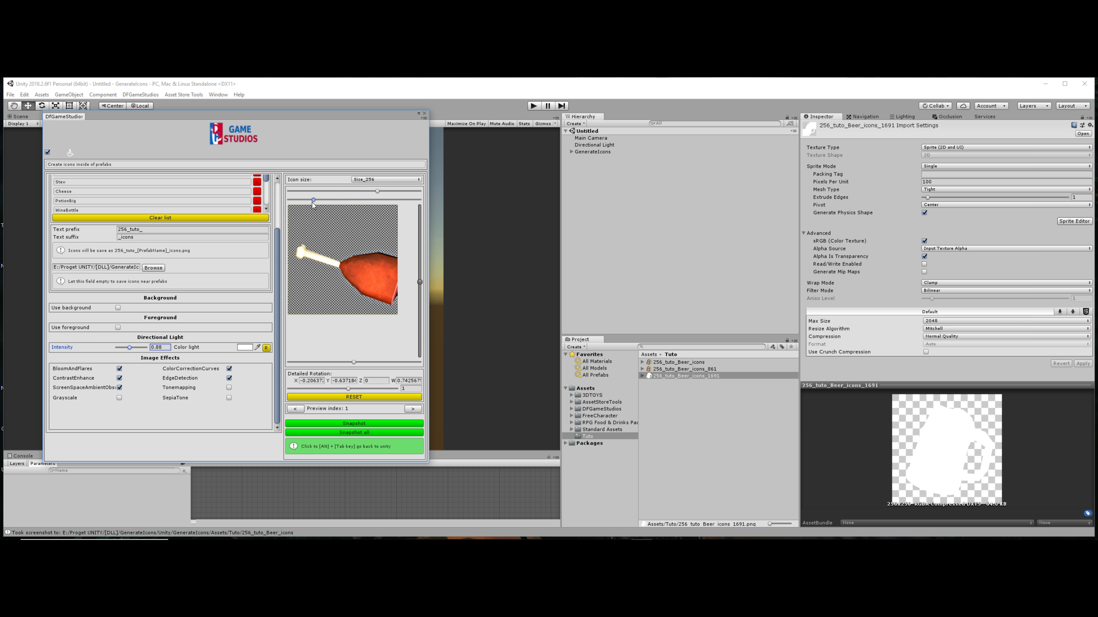
drag(353, 363, 352, 362)
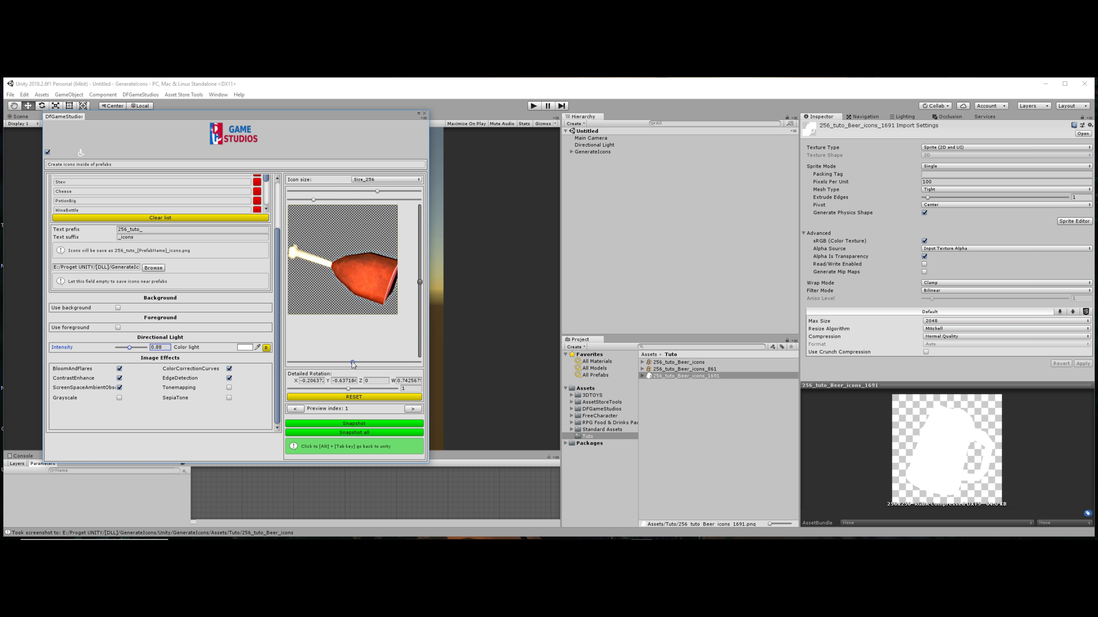
drag(419, 282, 419, 279)
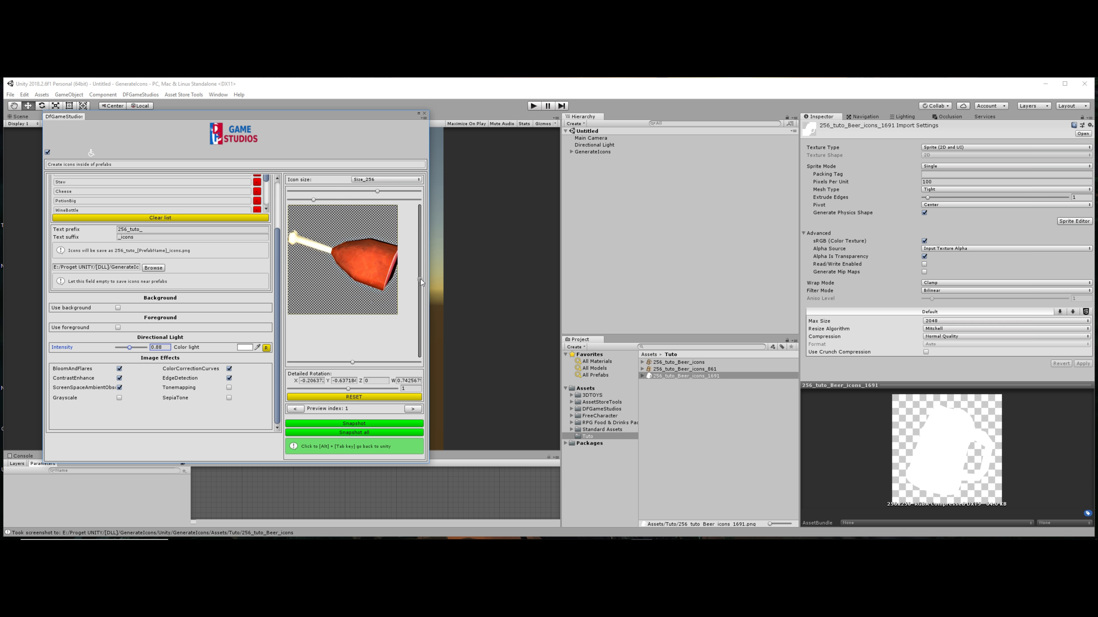
drag(314, 200, 321, 200)
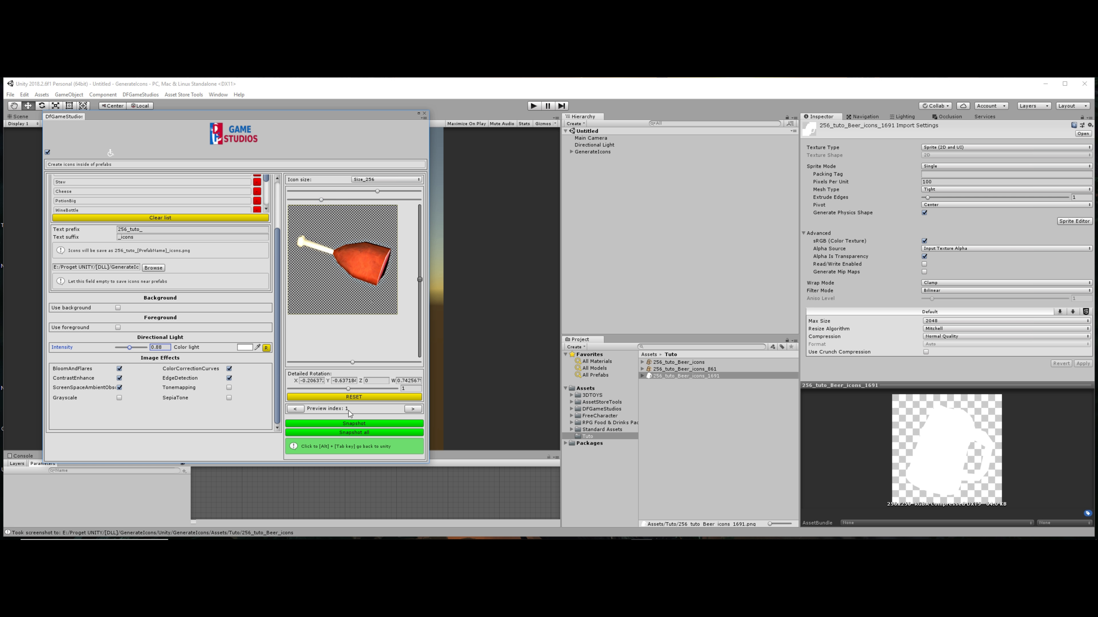
Move to the watermelon, lower and enlarge it, and save 256_tuto_Watermelon_icons.
click(412, 410)
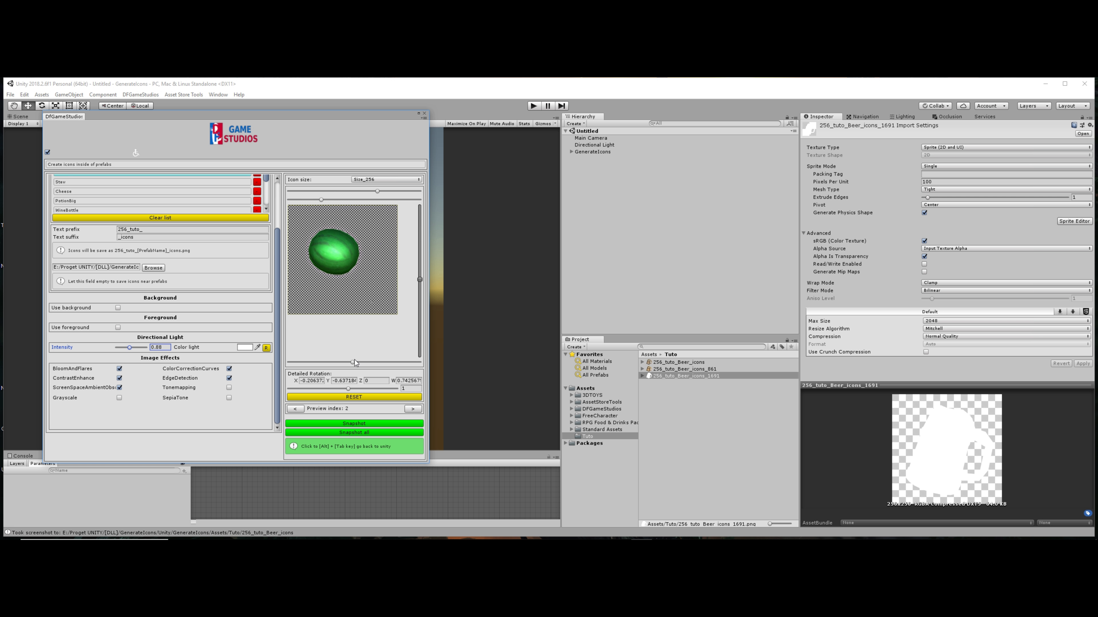
drag(354, 361, 356, 361)
drag(418, 284, 419, 286)
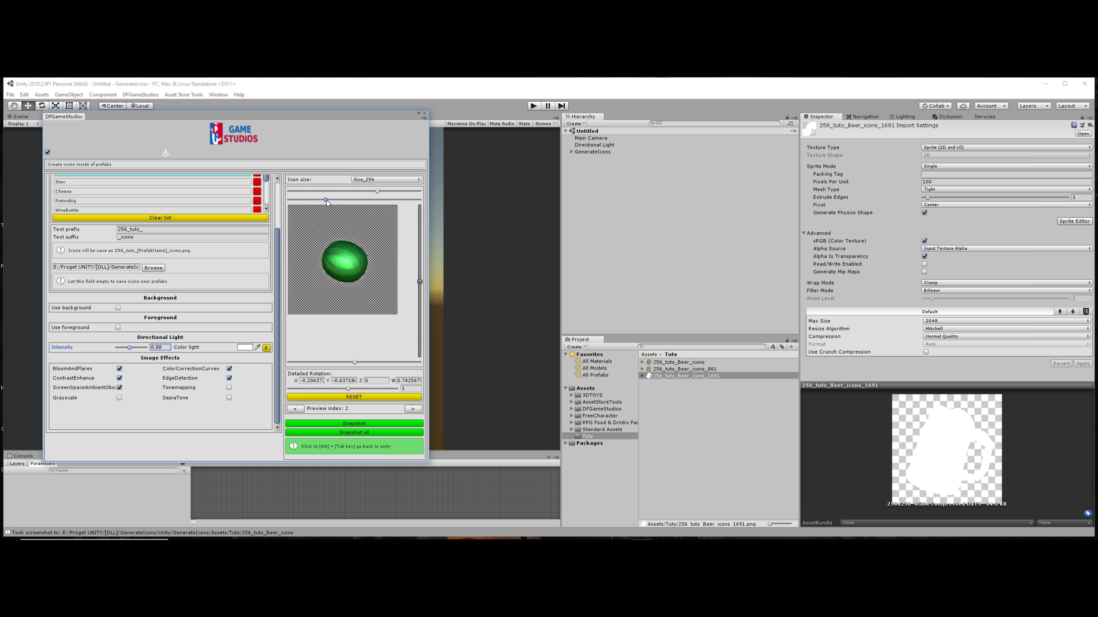
drag(324, 199, 301, 200)
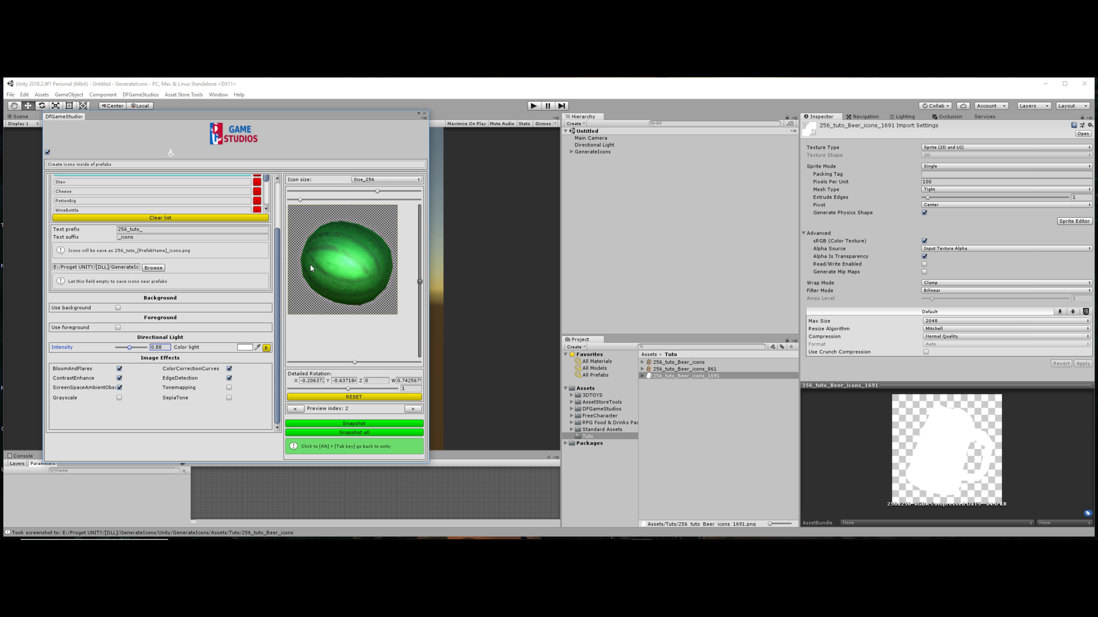
click(357, 423)
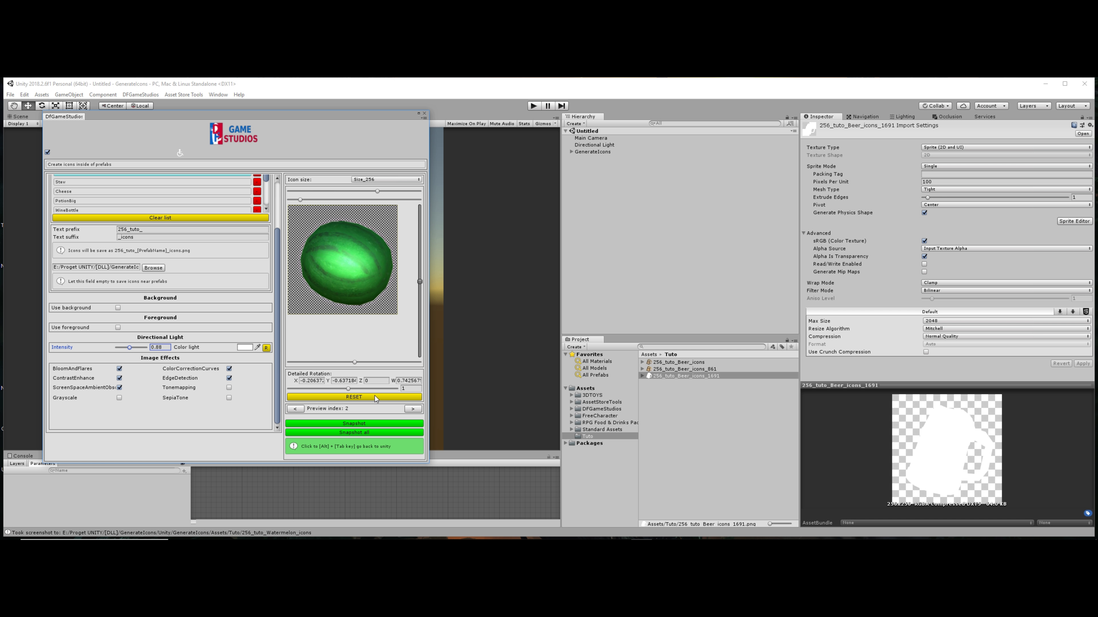
Adjust the angle of the Stew and Cheese previews and save their 256px icons.
click(414, 409)
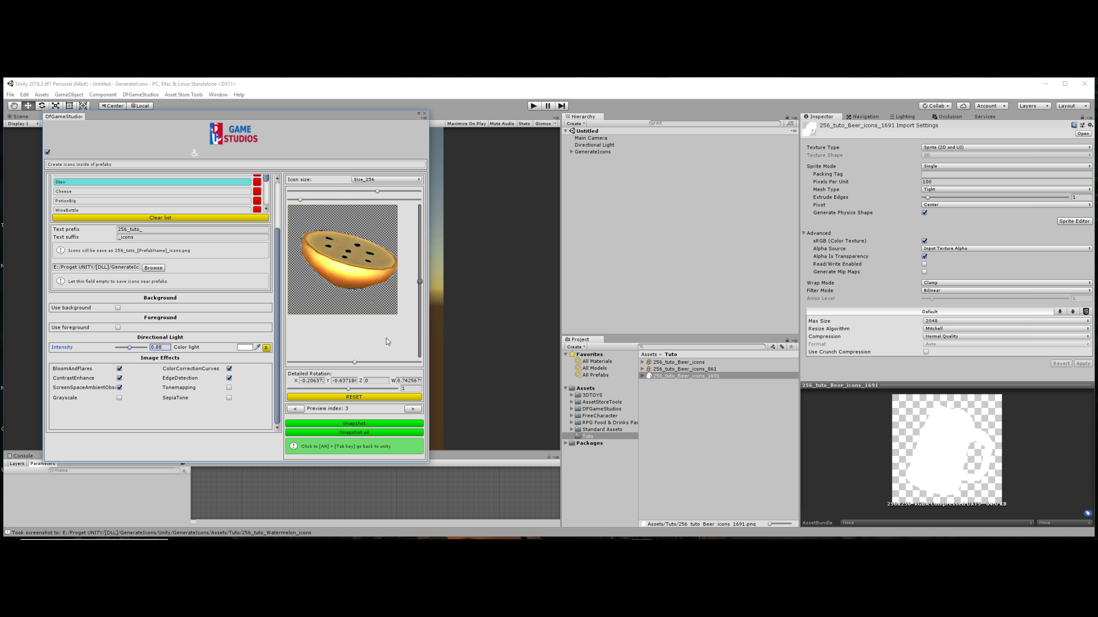
drag(356, 363, 354, 366)
click(379, 425)
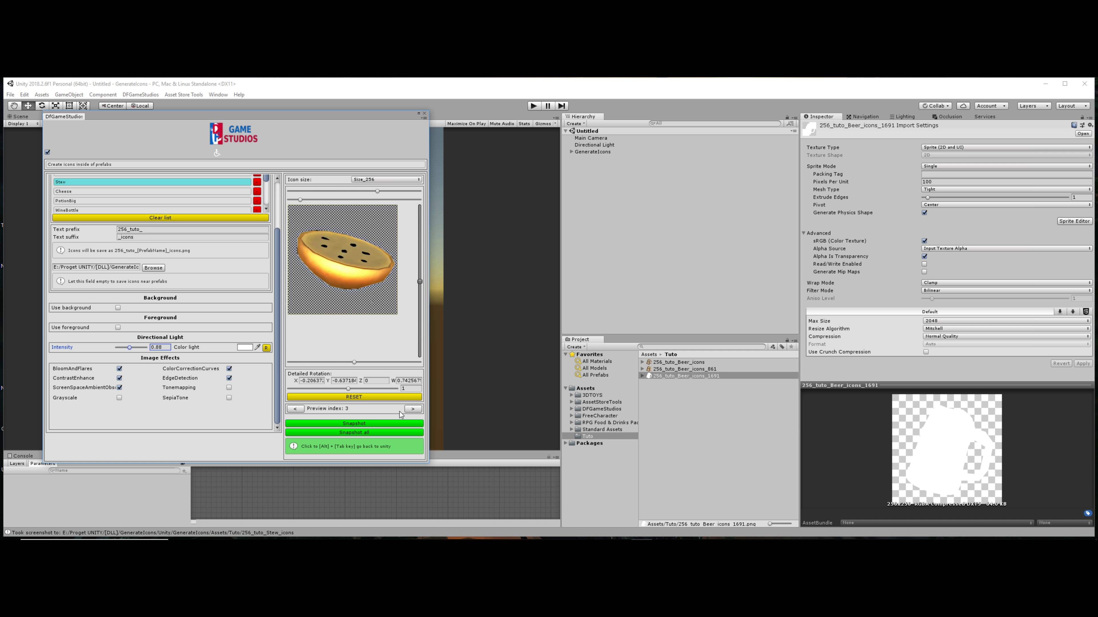
click(412, 409)
drag(300, 200, 308, 200)
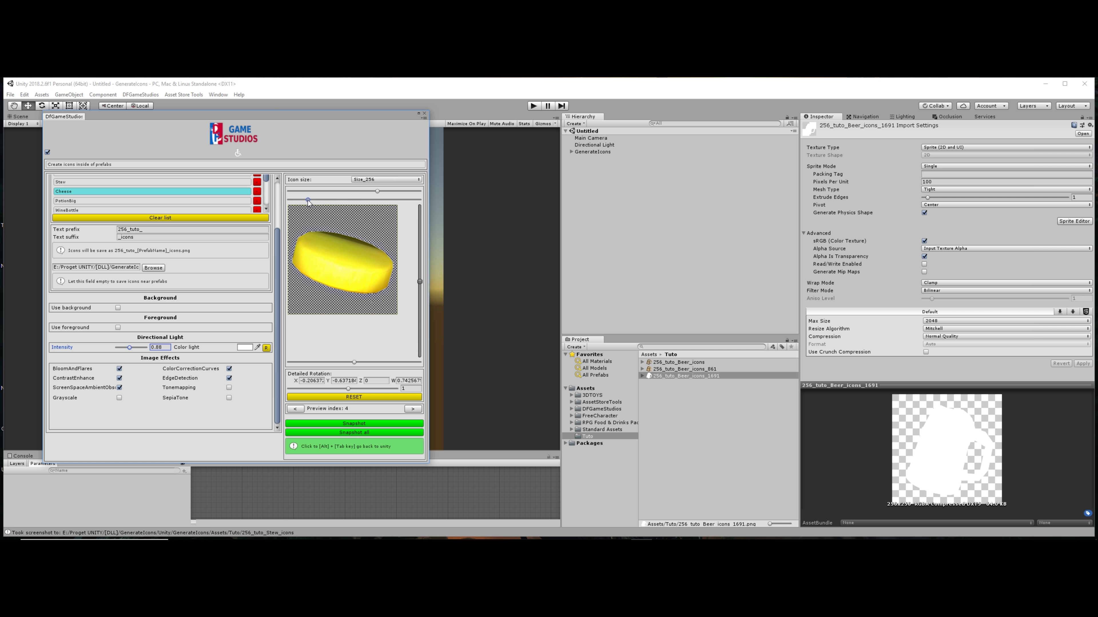
click(351, 424)
Save the PotionBig, WineBottle and Cake icons, tilting the bottle and cake first.
click(412, 409)
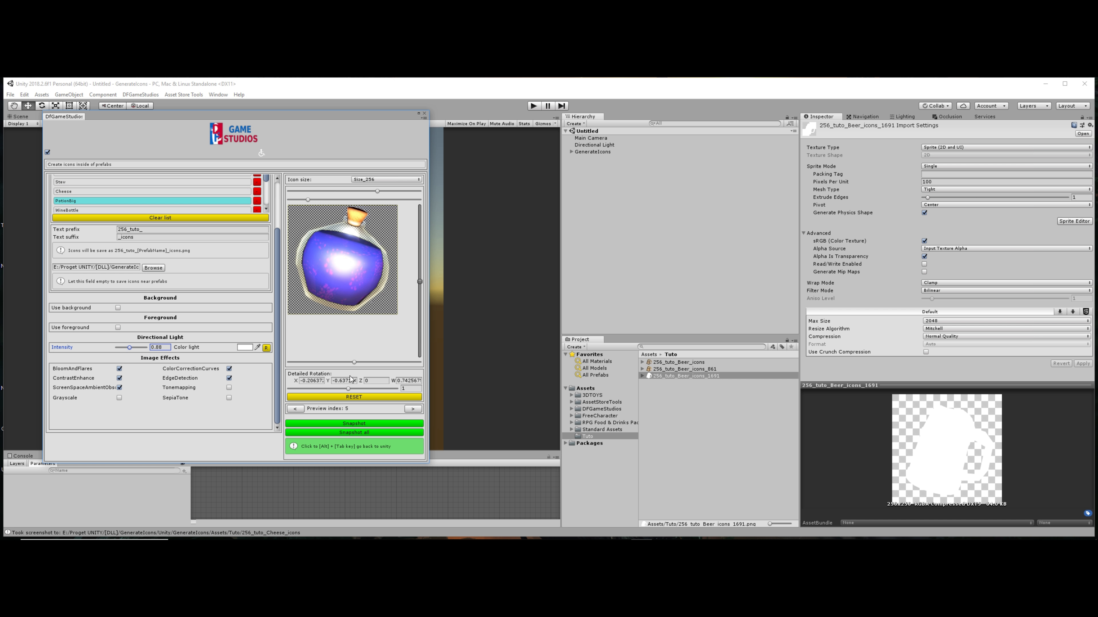
click(385, 424)
click(413, 409)
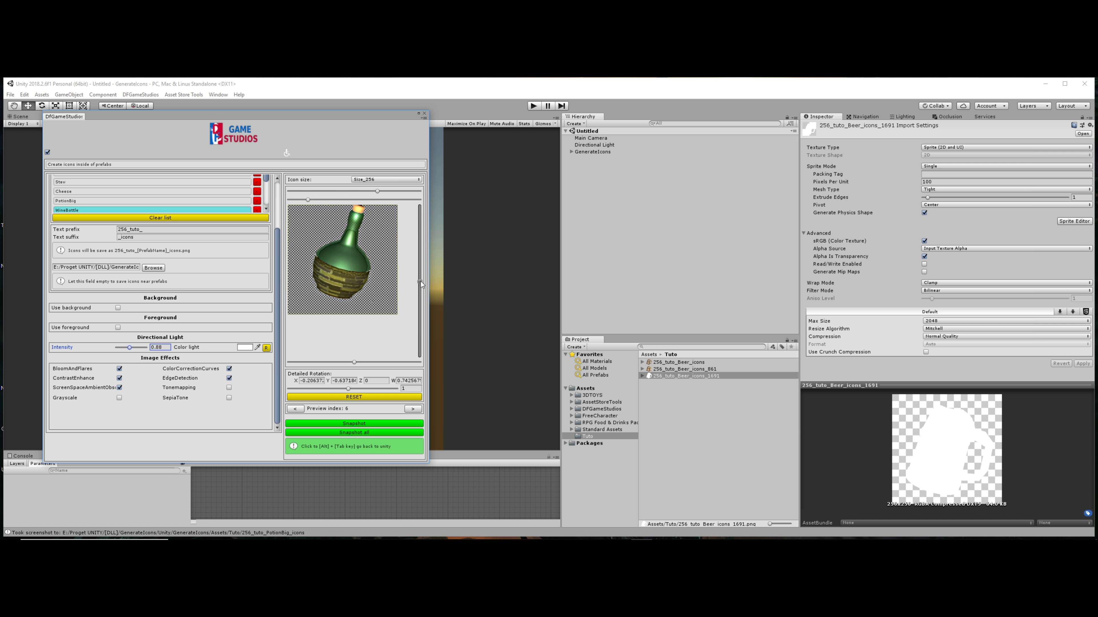
drag(419, 282, 419, 283)
click(362, 424)
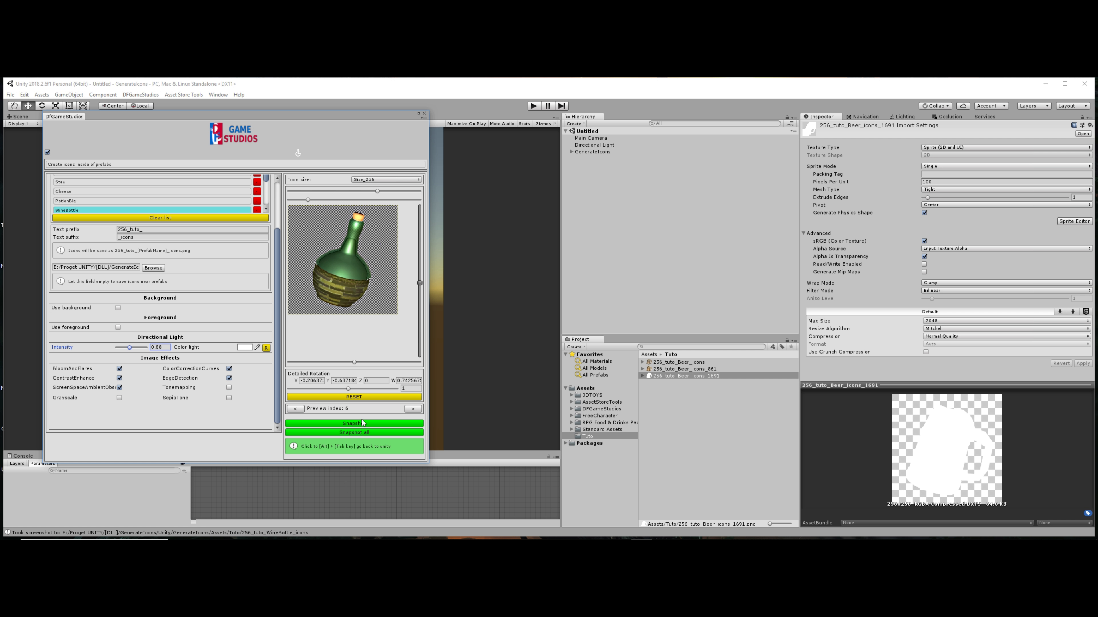
click(411, 408)
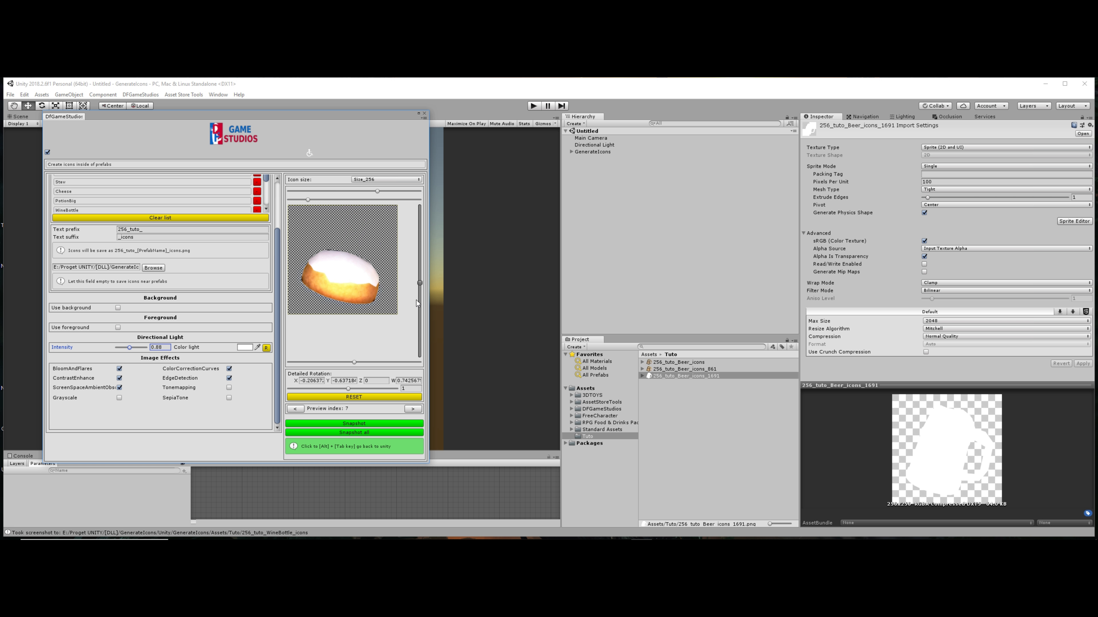
drag(417, 284, 419, 279)
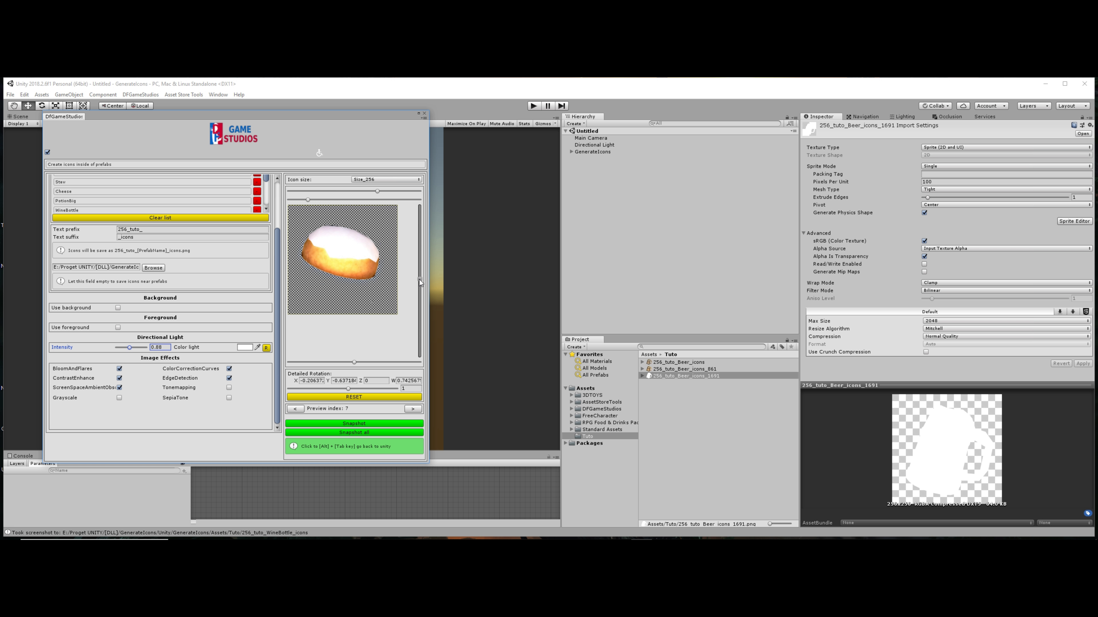
click(385, 423)
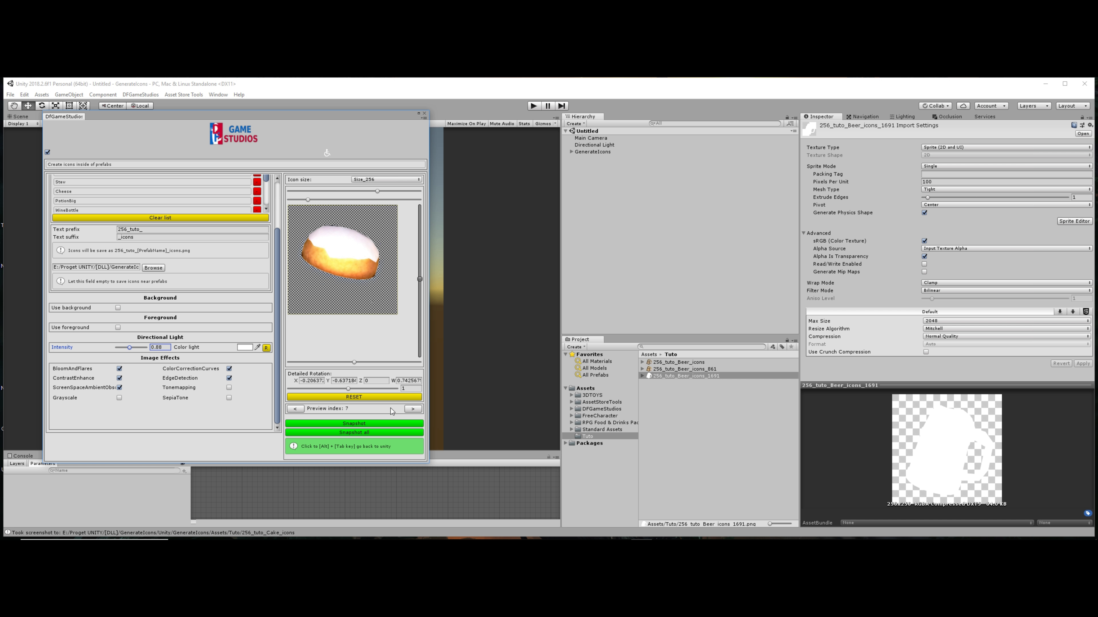
Turn the fish side-on by rotating it and raising its Z rotation.
click(412, 407)
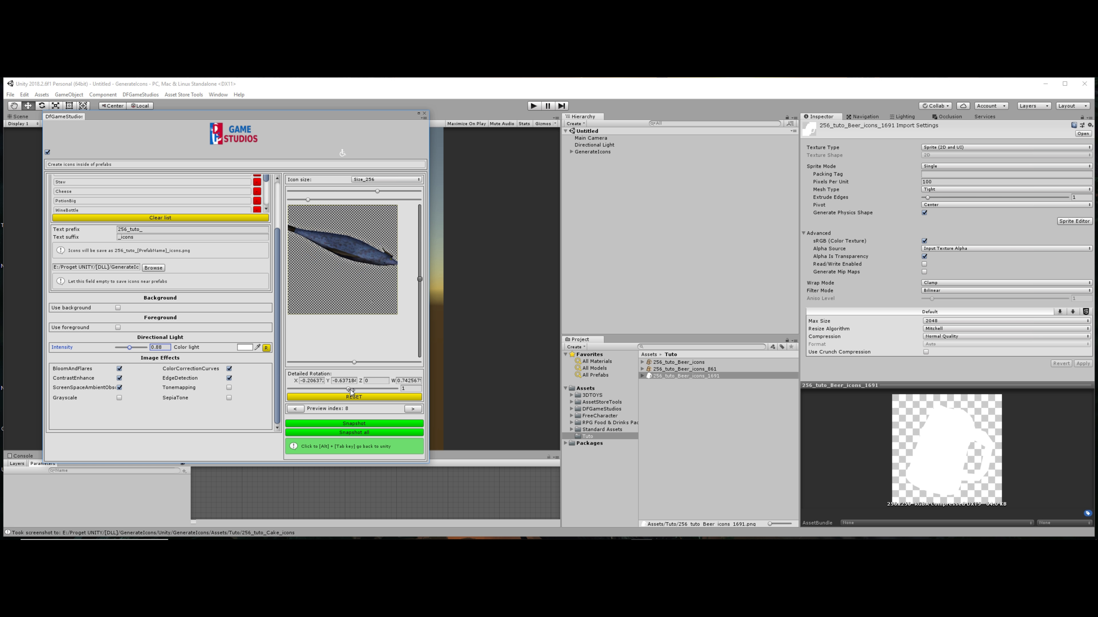
drag(307, 200, 318, 200)
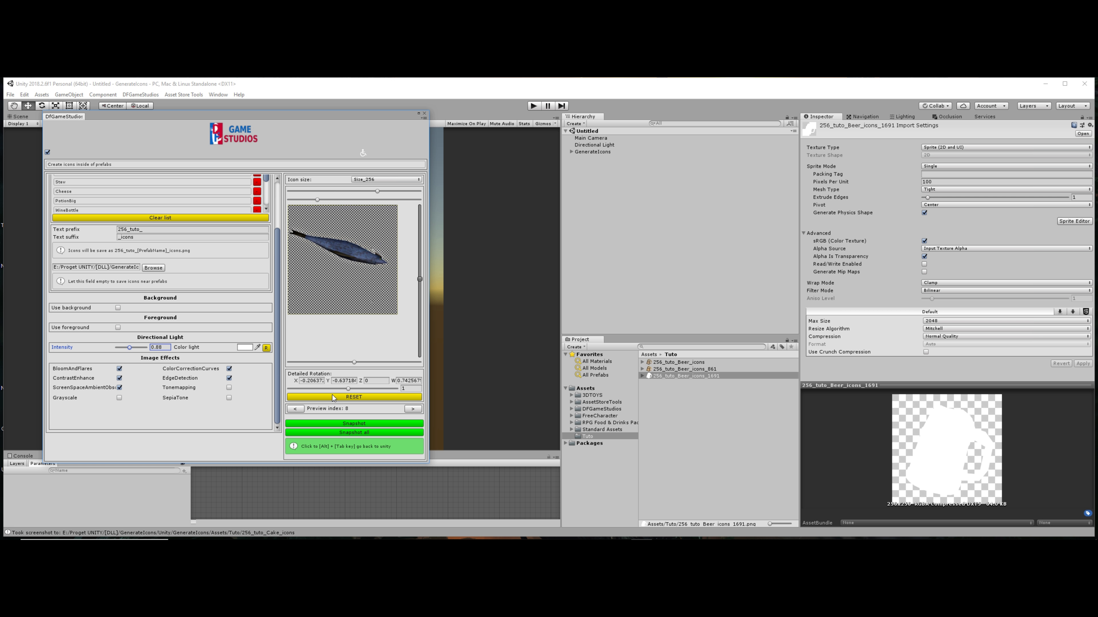
click(363, 381)
drag(363, 381, 373, 381)
Save the Fish icon, then reset Z rotation to 0 and save an enlarged Pie icon.
drag(420, 279, 419, 283)
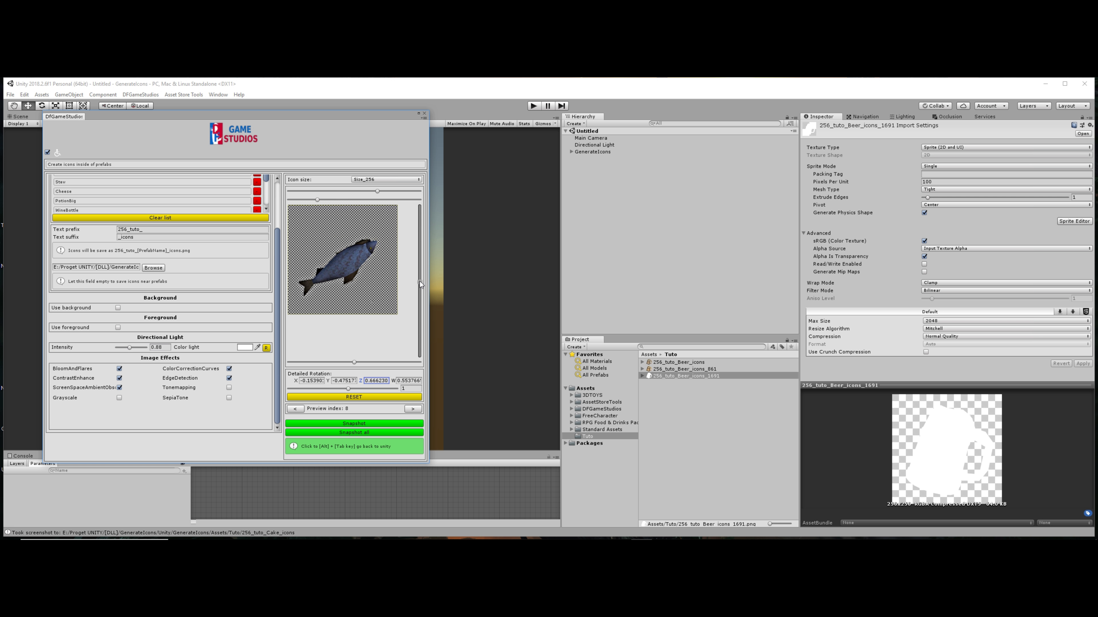
click(366, 424)
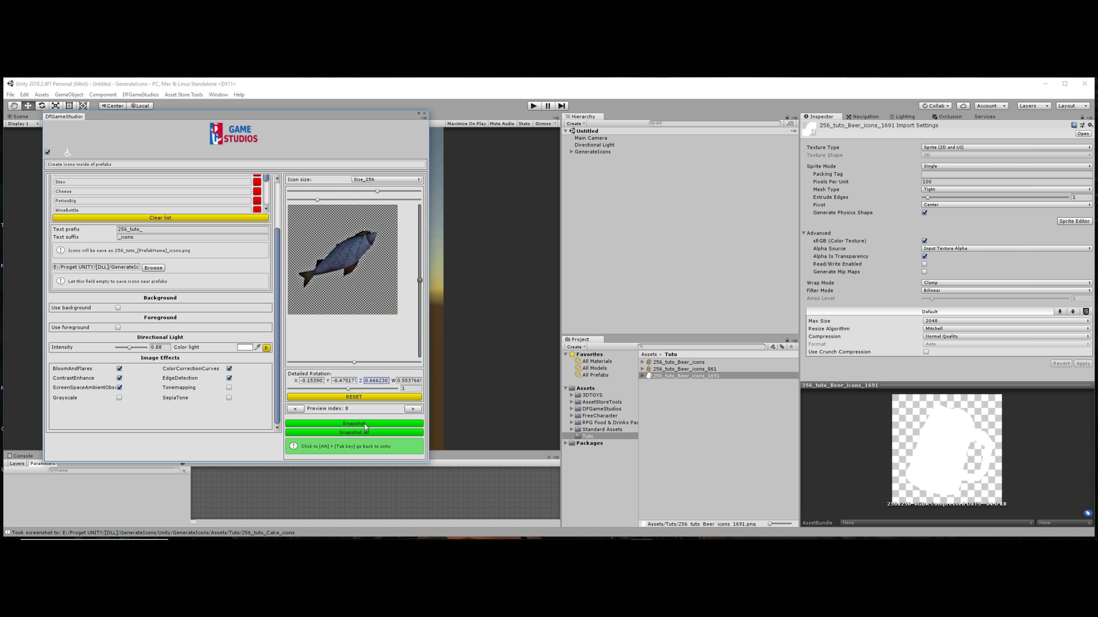
click(410, 409)
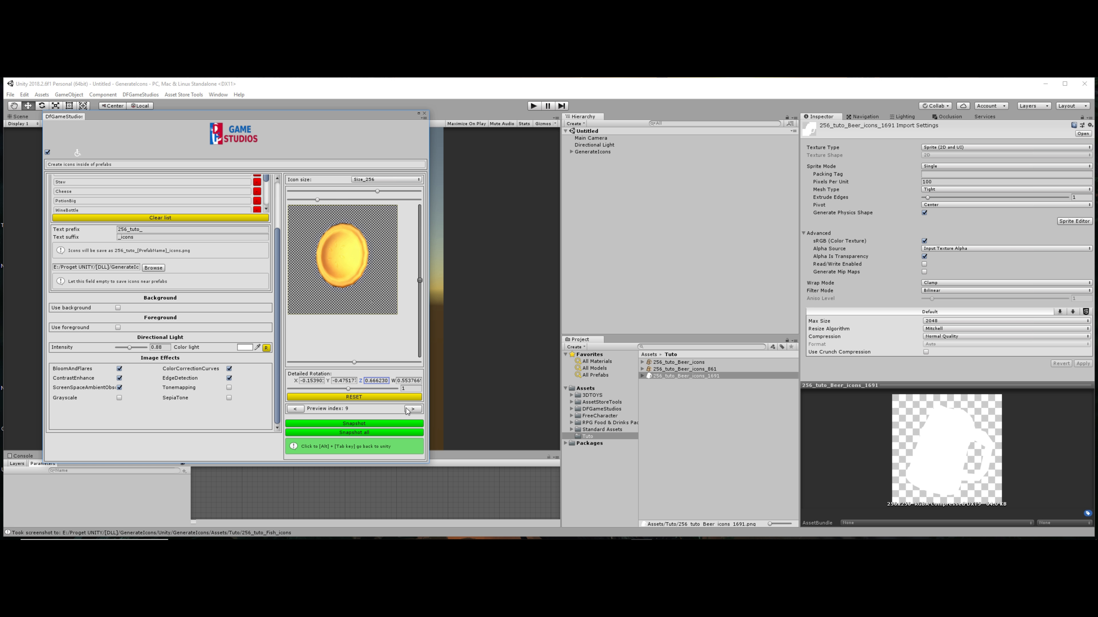
click(387, 383)
text(0)
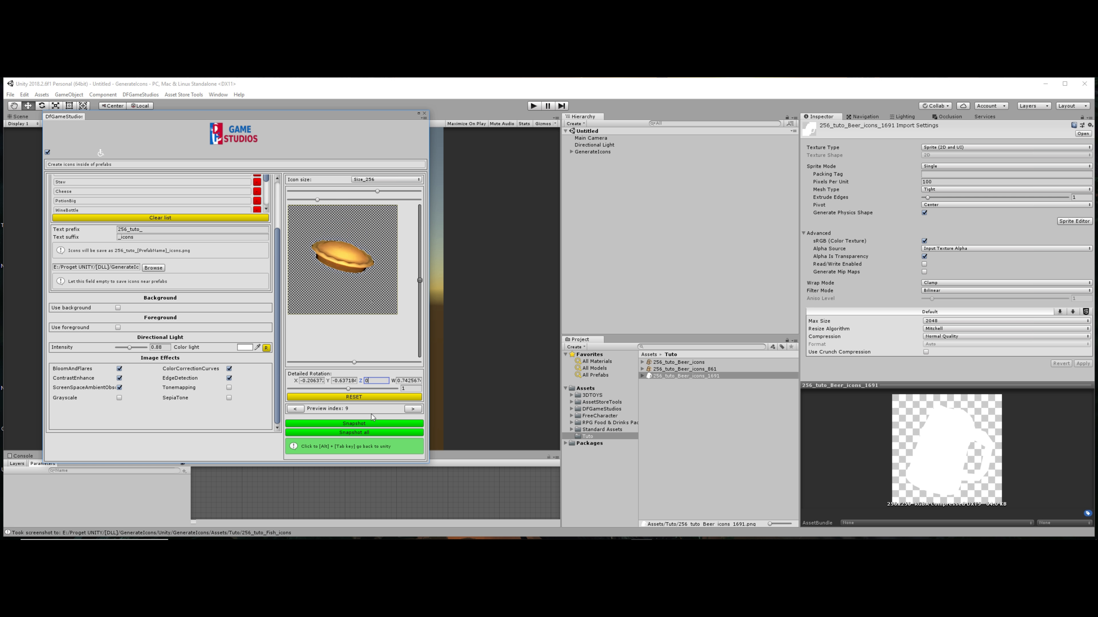
drag(317, 199, 304, 201)
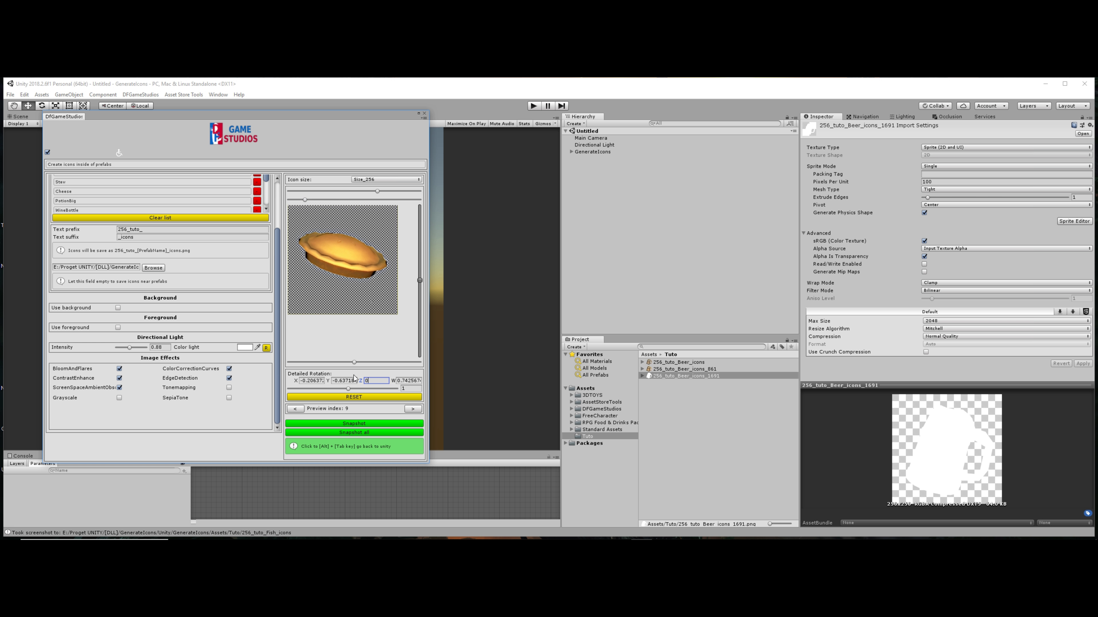
click(363, 425)
Save the Ribs, PotionSmall, Bread and Steak icons in turn.
click(408, 411)
click(372, 427)
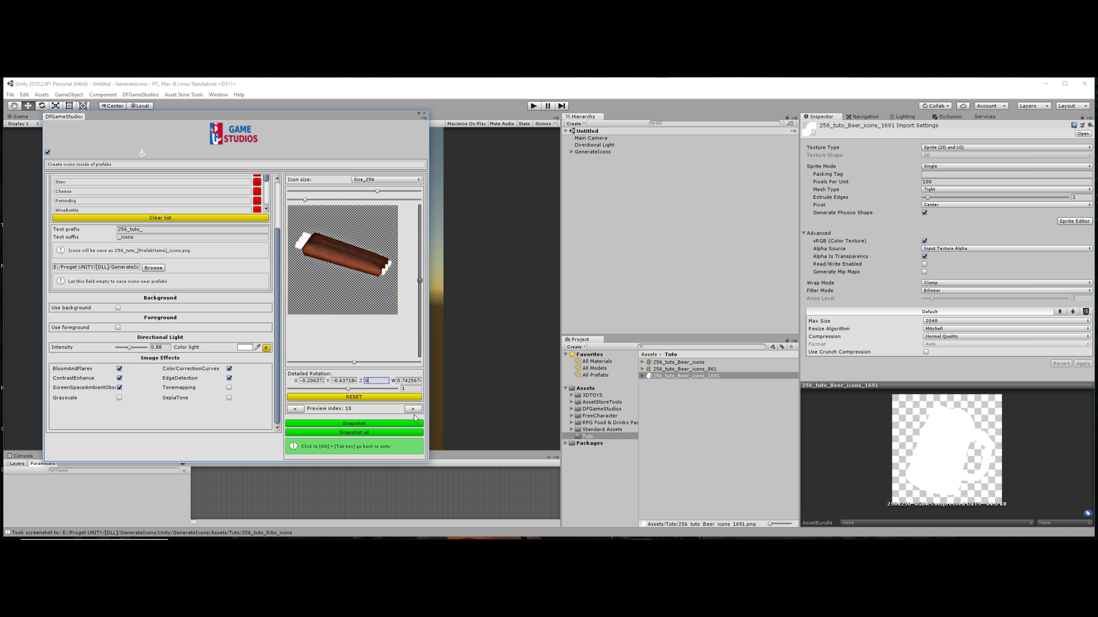
click(414, 410)
click(366, 423)
click(413, 411)
click(382, 423)
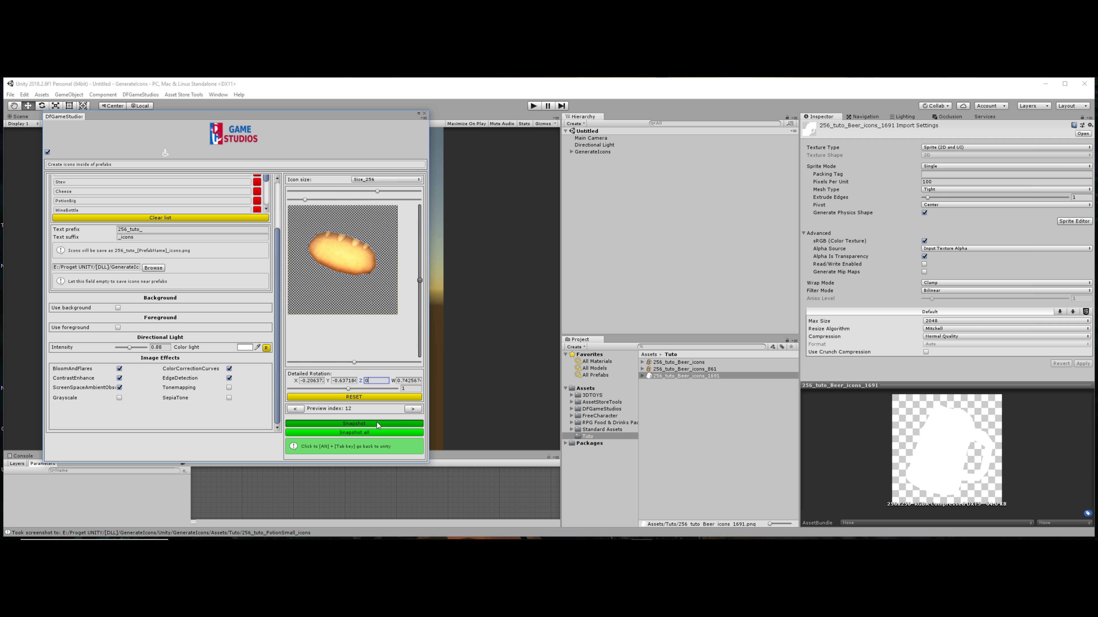
click(411, 409)
click(384, 422)
Rotate and tilt the wine jug to a better angle and save its icon.
click(408, 409)
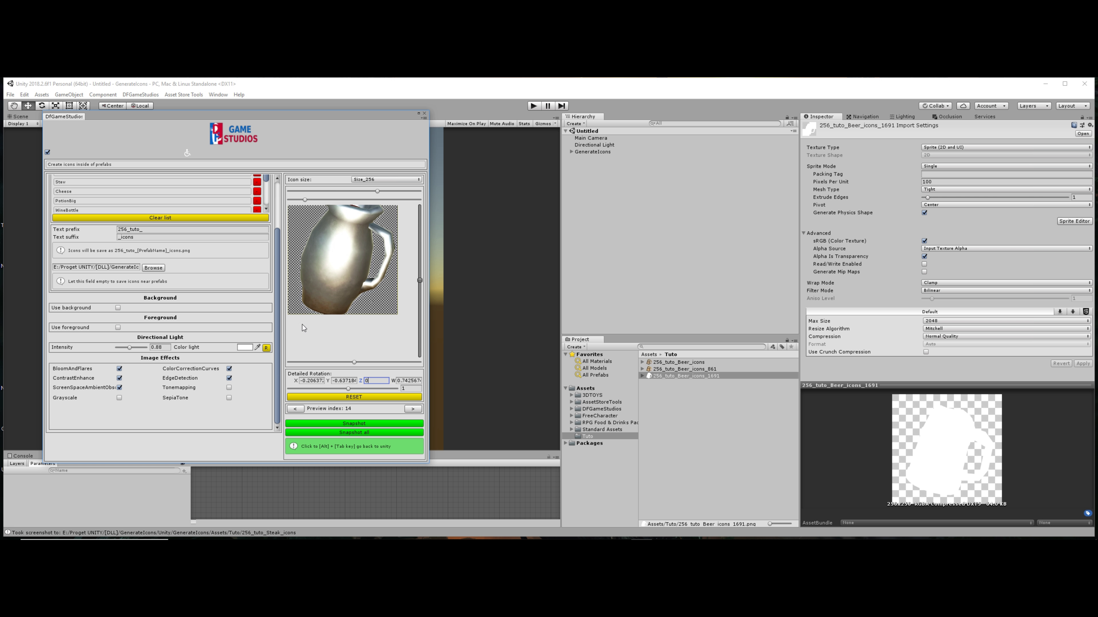
drag(303, 202, 314, 199)
drag(419, 280, 422, 285)
click(366, 425)
Cycle the preview back to the beer mug and select the Tuto folder in Project.
click(411, 409)
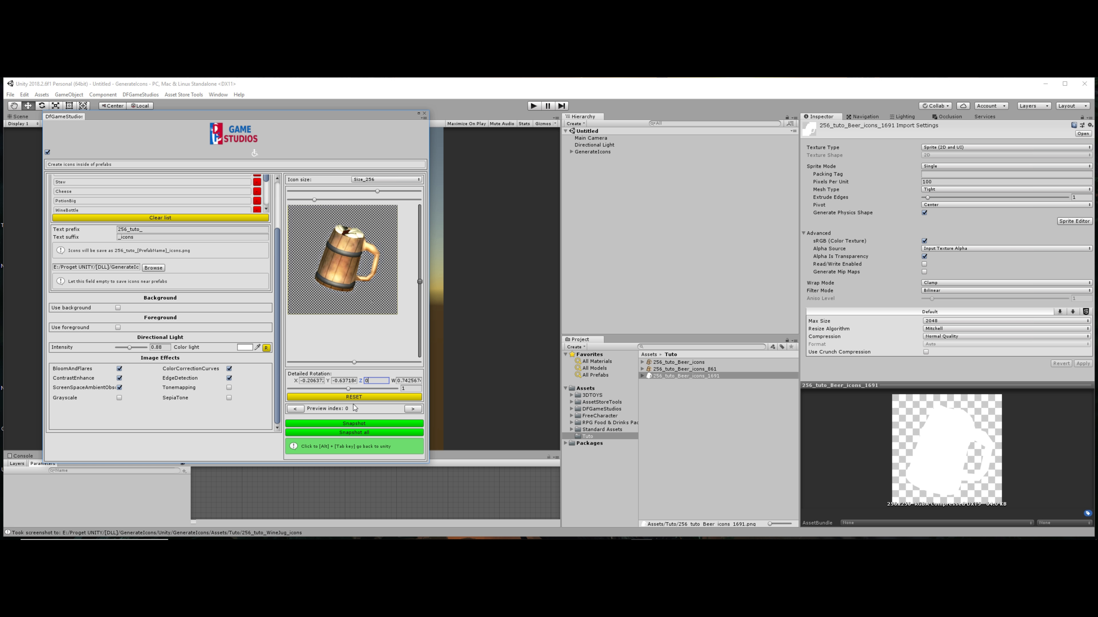
drag(278, 298, 240, 212)
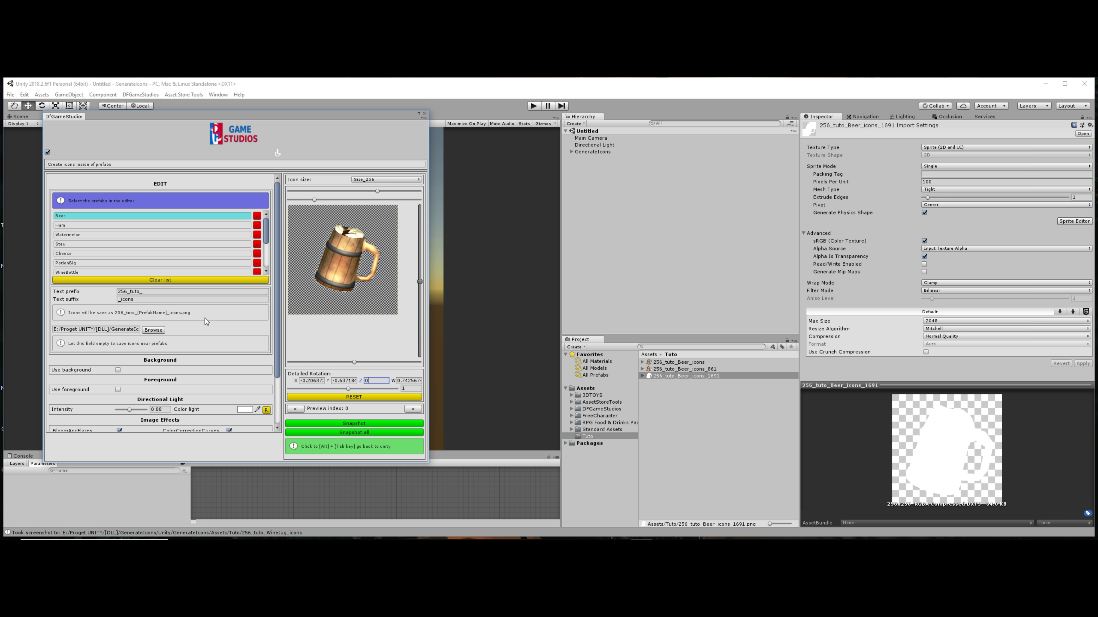
scroll(273, 341, down, 3)
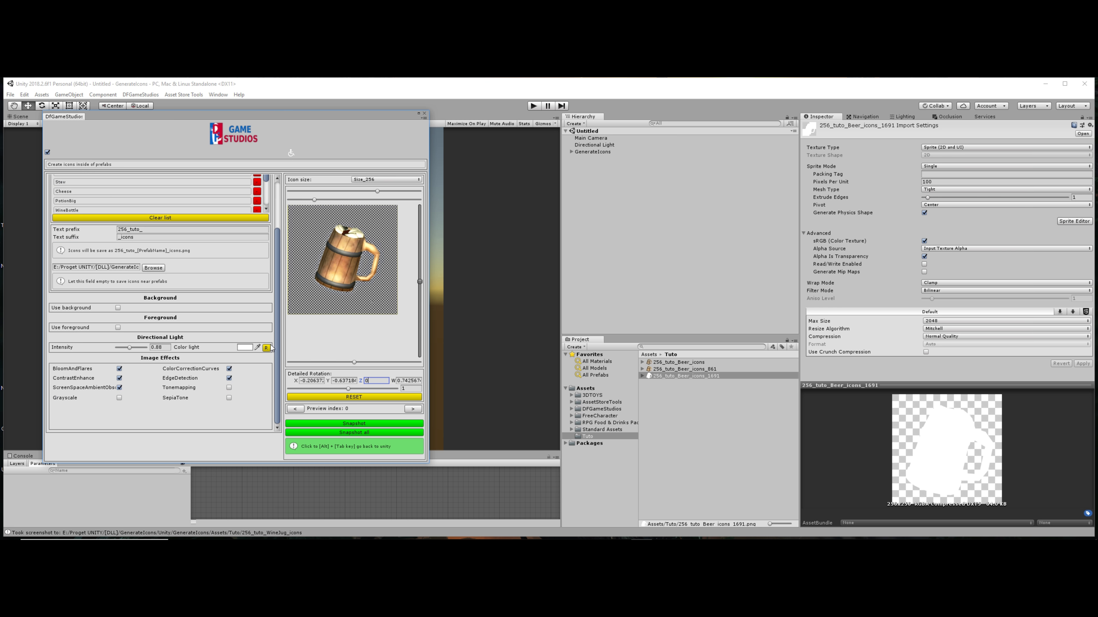
click(592, 438)
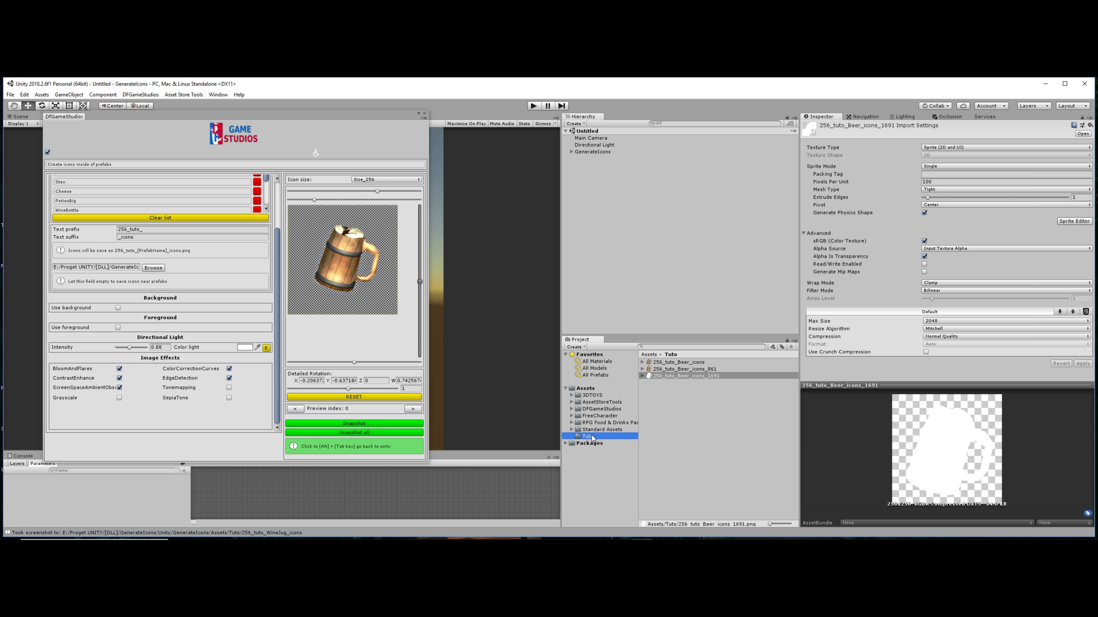
key(alt+Tab)
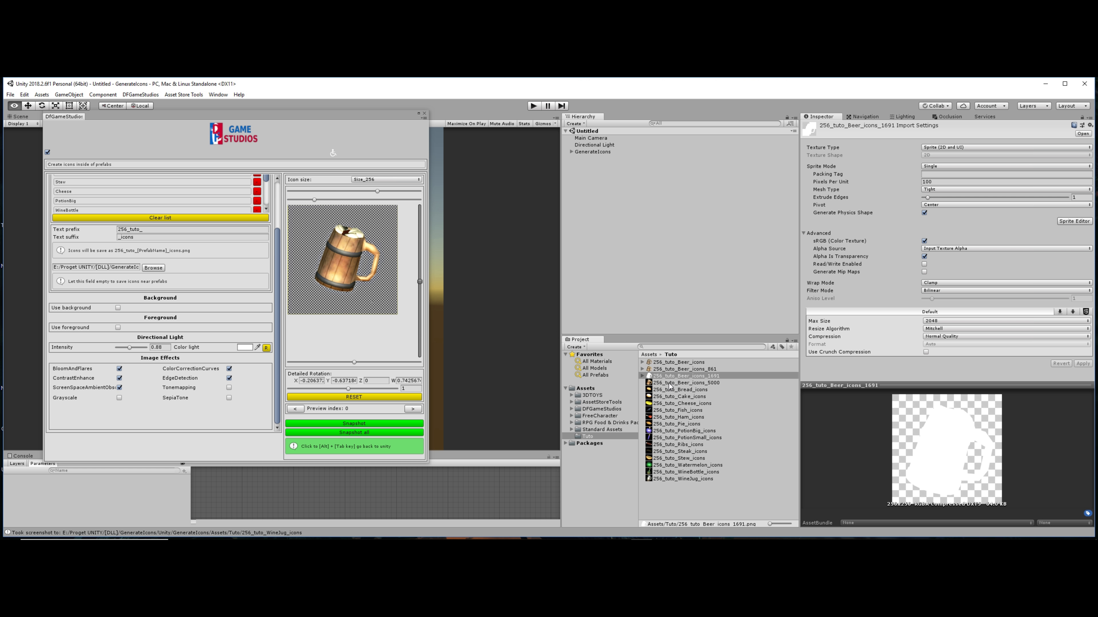
click(670, 383)
shift+click(677, 479)
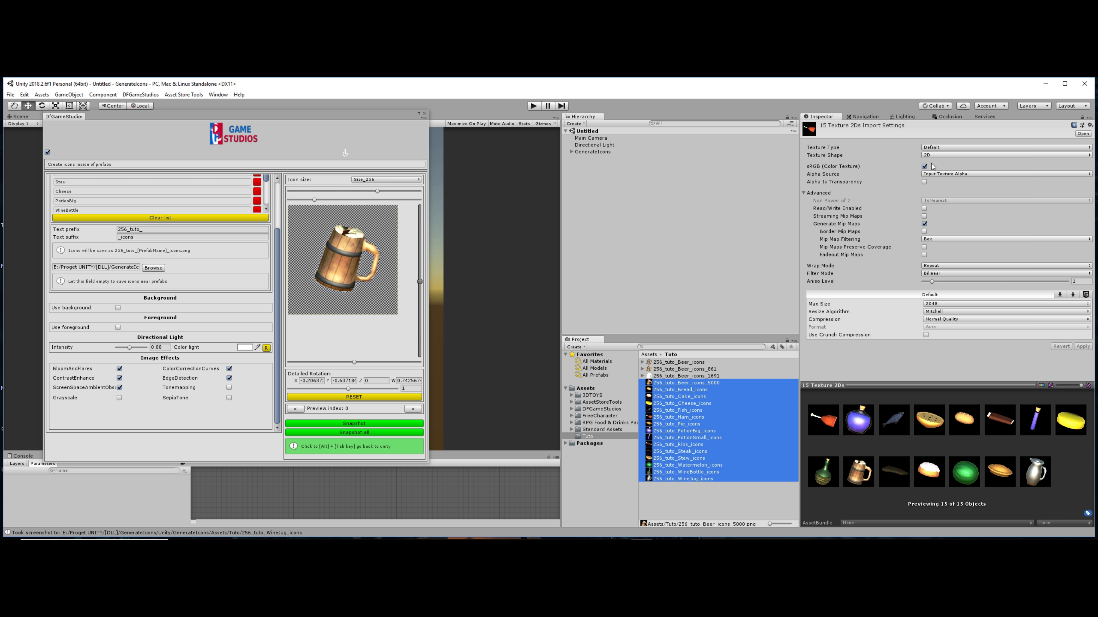
click(935, 147)
click(946, 183)
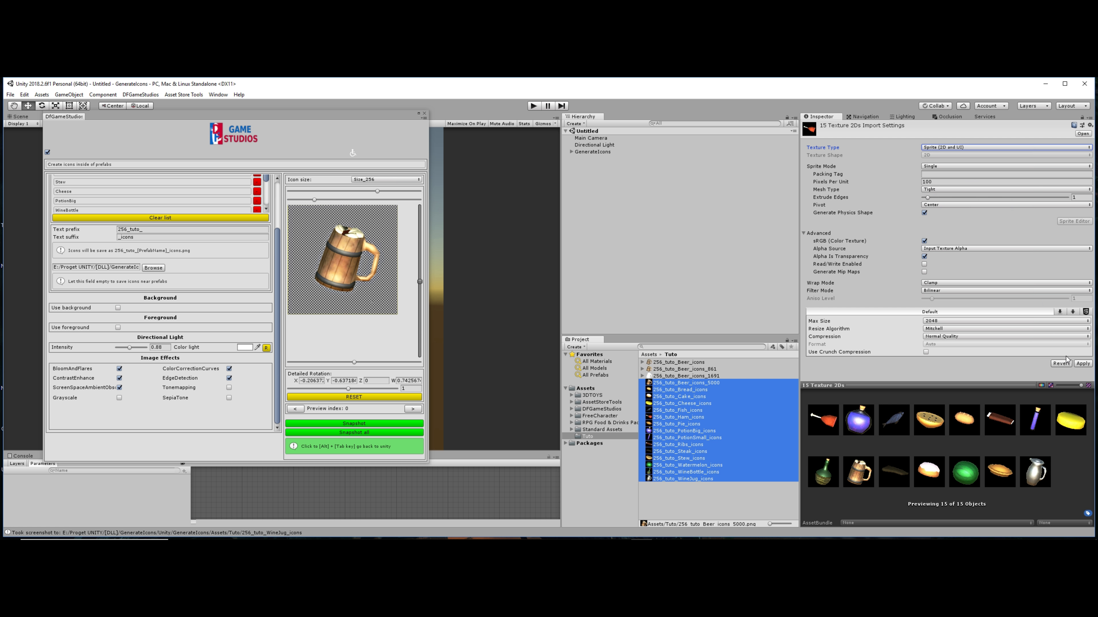
click(1080, 364)
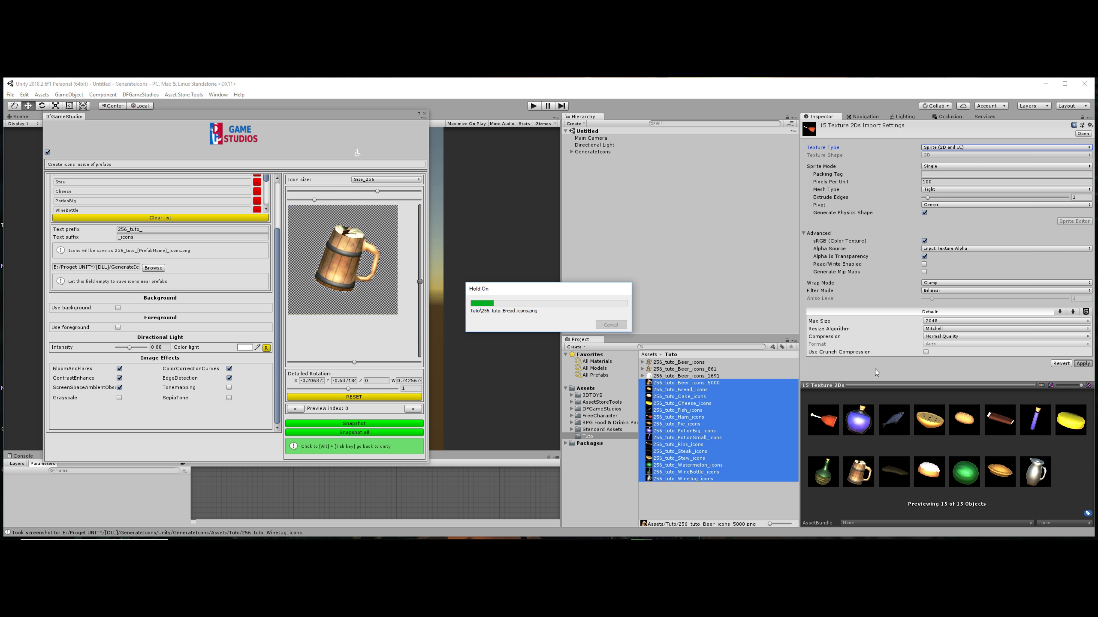
click(681, 369)
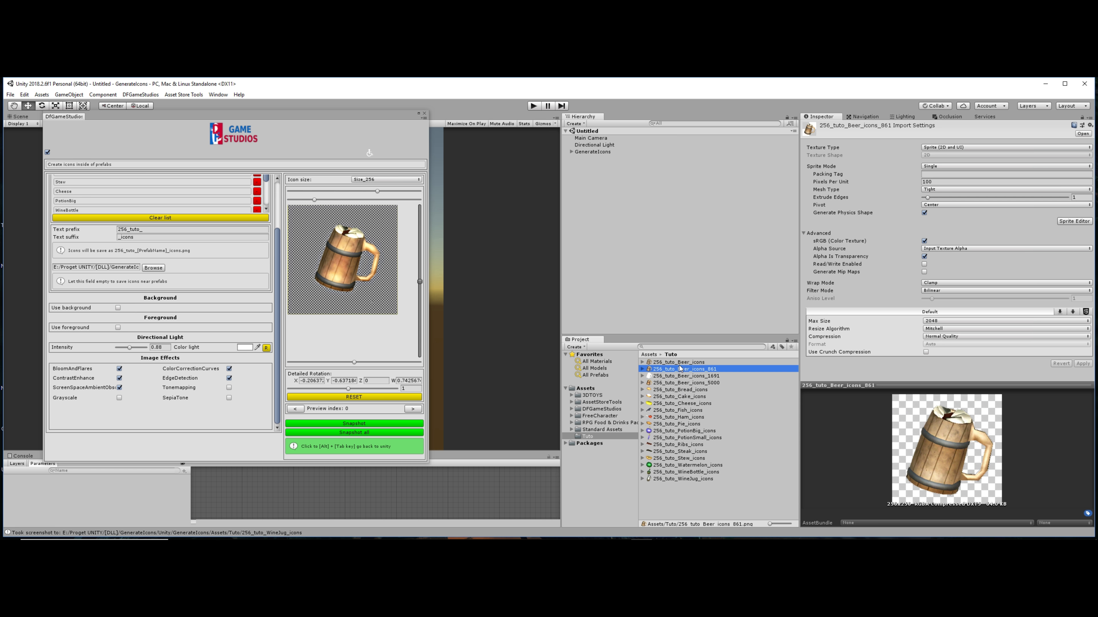
click(680, 362)
shift+click(676, 479)
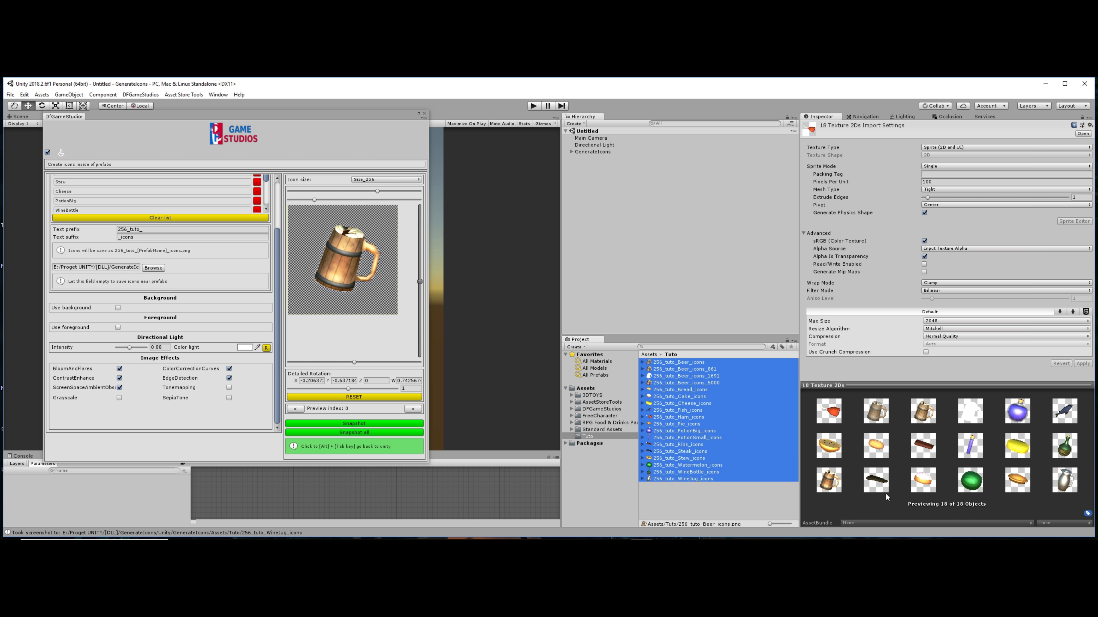
click(943, 426)
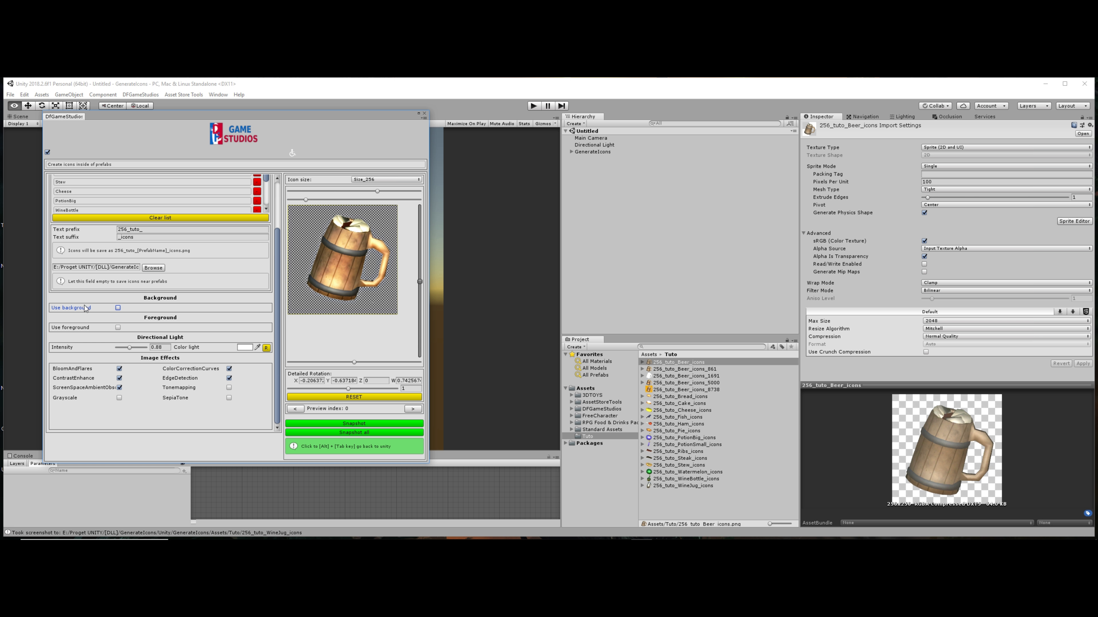
Enable an orange background for the beer mug icon and take a snapshot.
click(118, 307)
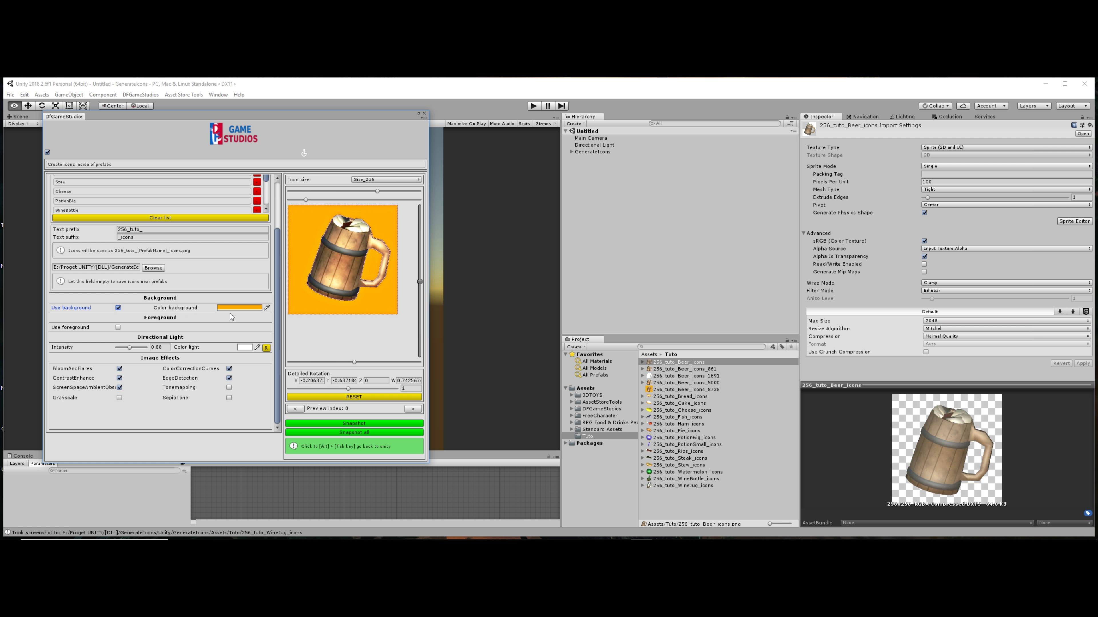
click(241, 309)
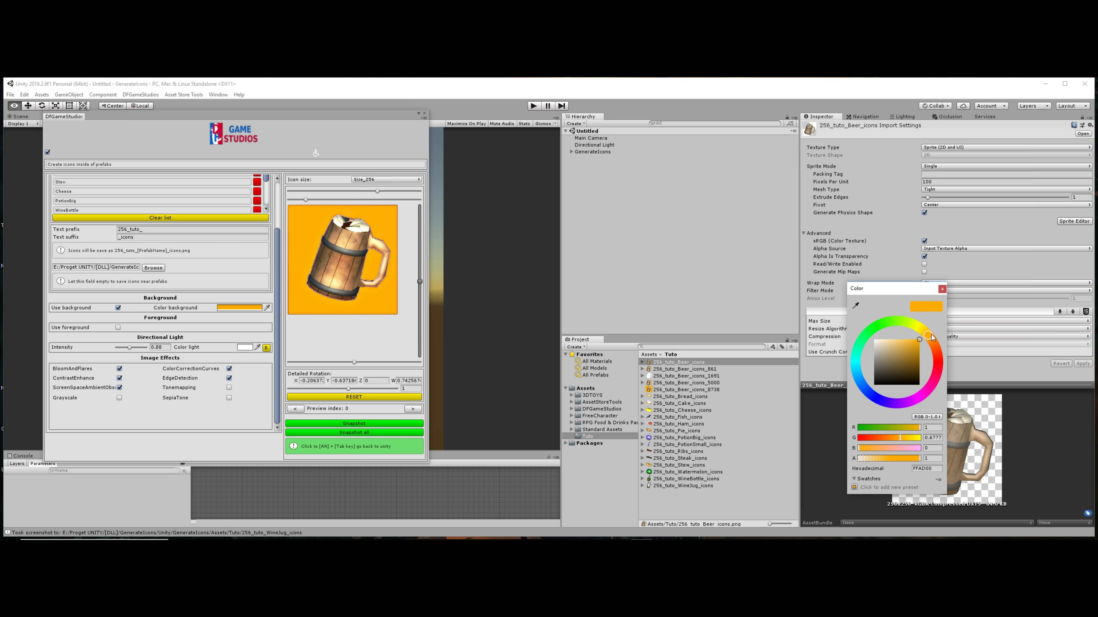
mouse_move(929, 336)
mouse_down()
mouse_move(892, 332)
mouse_move(930, 338)
mouse_up()
click(942, 289)
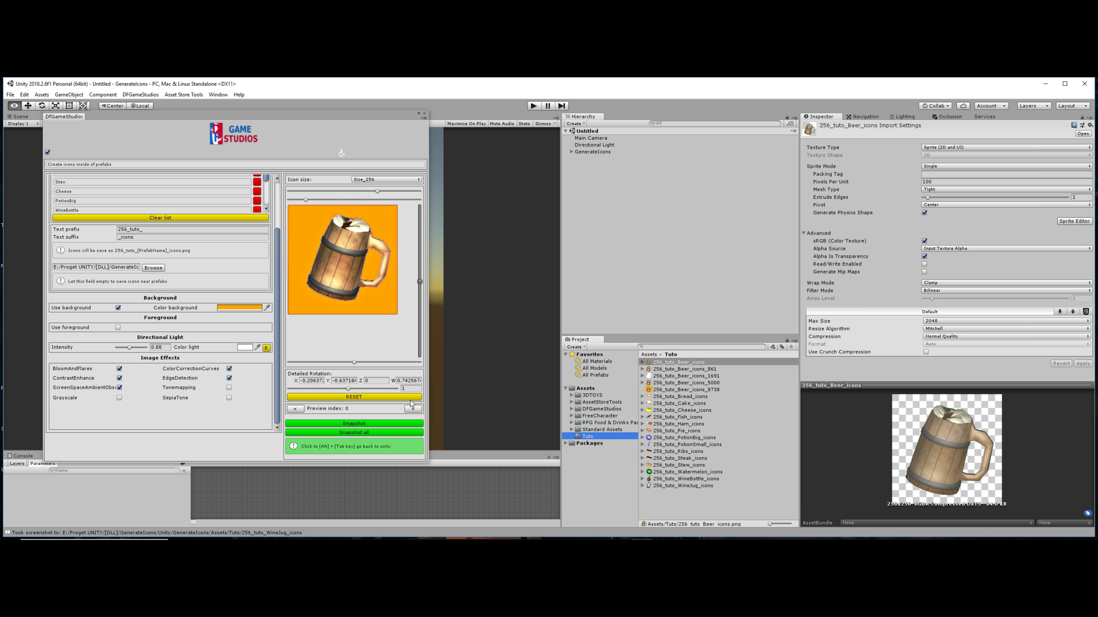
click(363, 429)
Set icon 256_tuto_Beer_icons_8738 to Sprite (2D and UI), apply, then enable Use foreground.
click(586, 436)
key(alt+Tab)
key(alt+Tab)
key(alt+Tab)
key(alt+Tab)
key(alt+Tab)
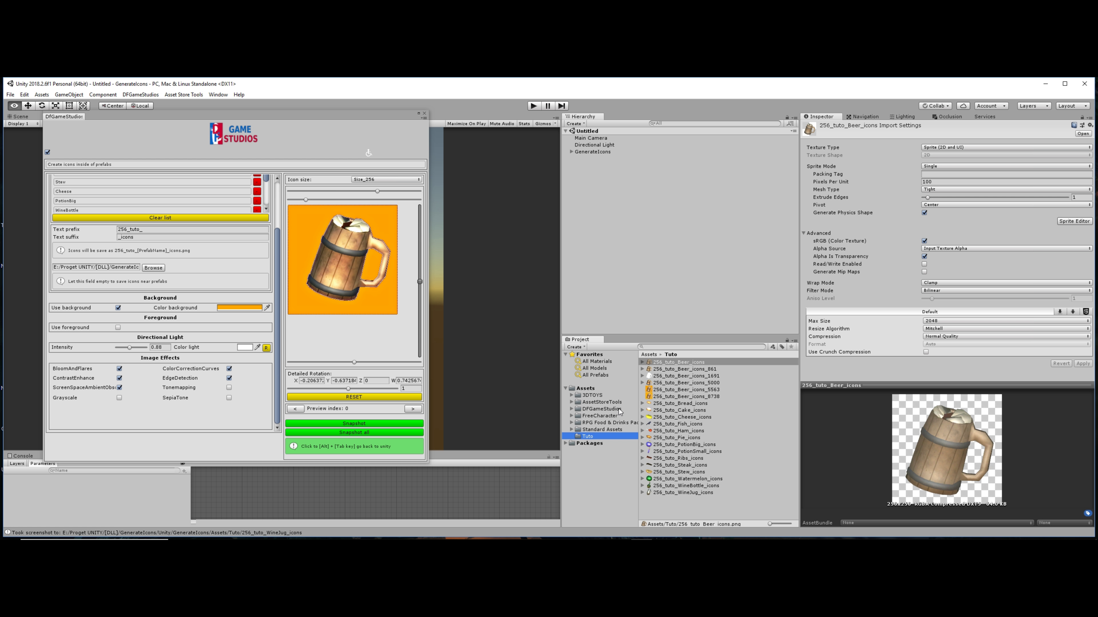
click(666, 397)
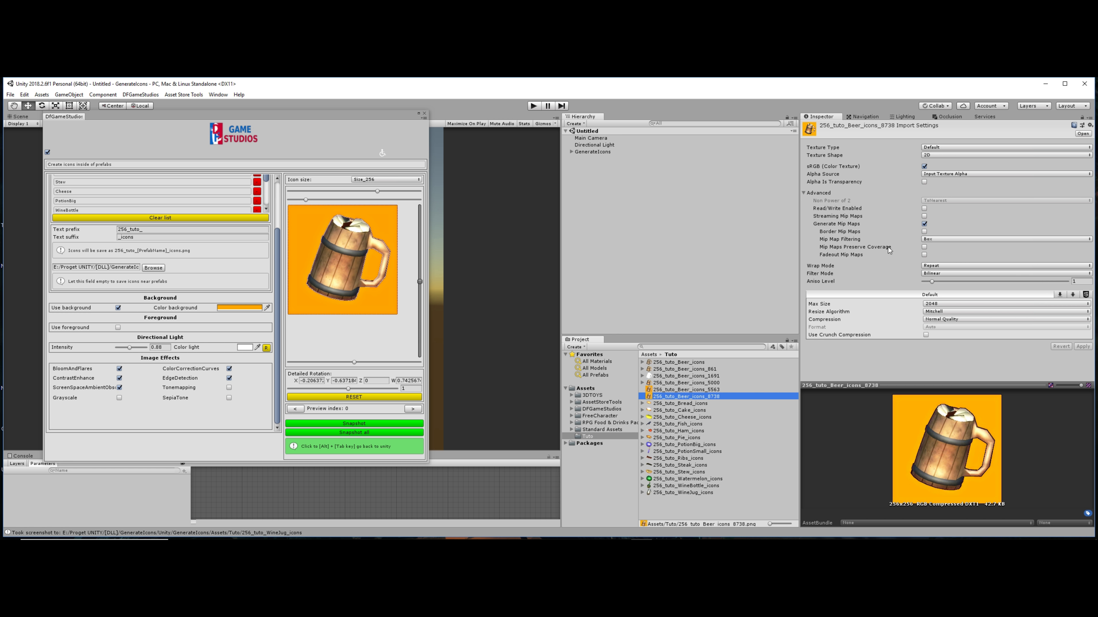
click(968, 147)
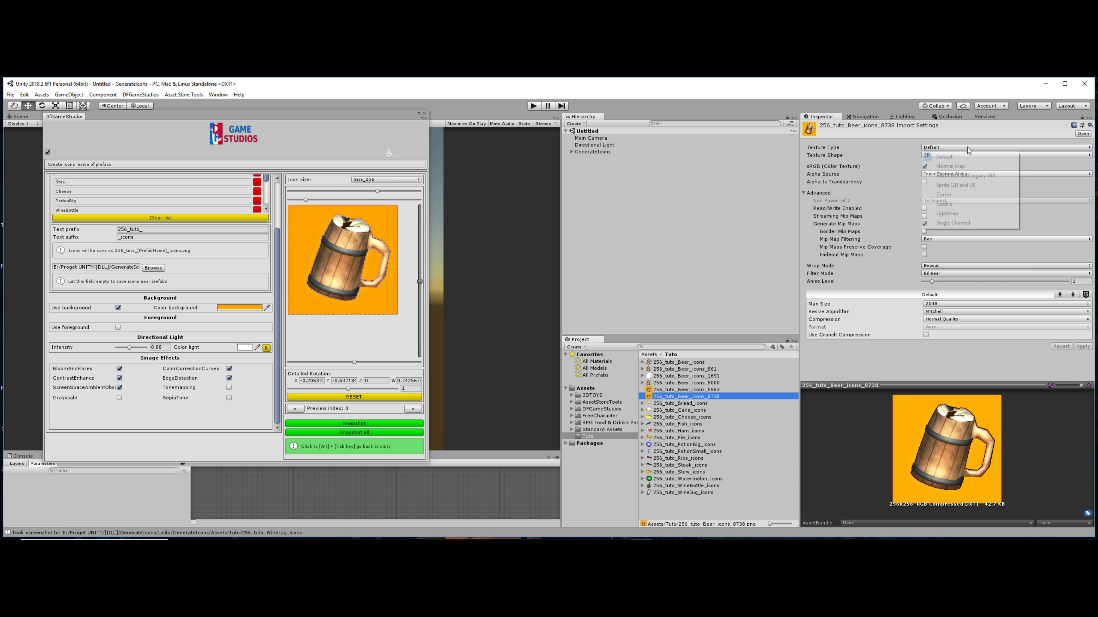
click(964, 186)
click(1082, 365)
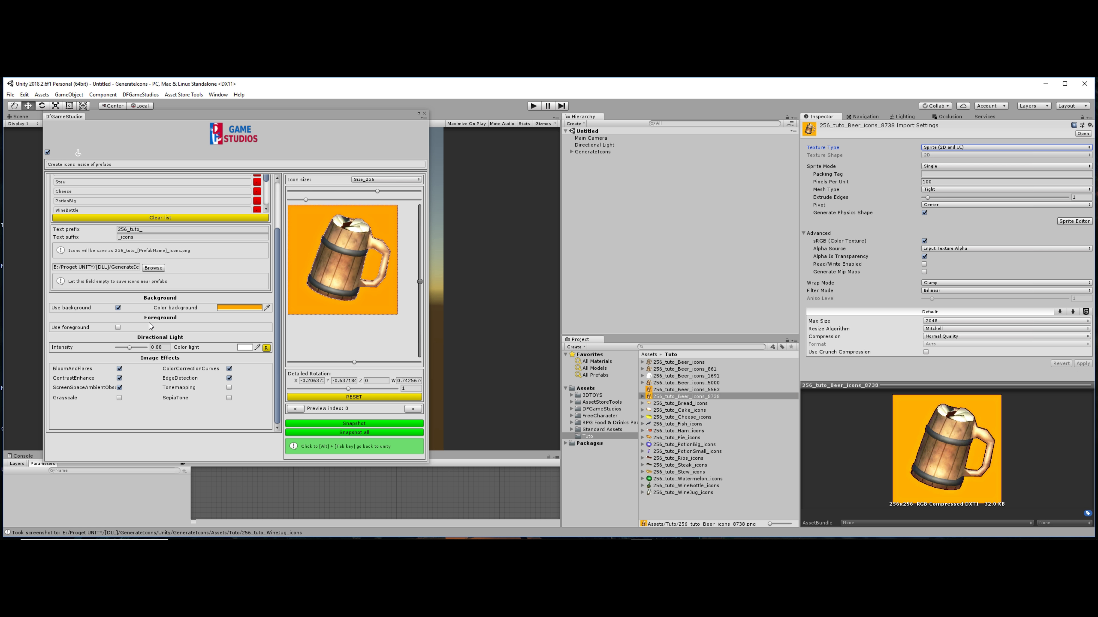
click(117, 328)
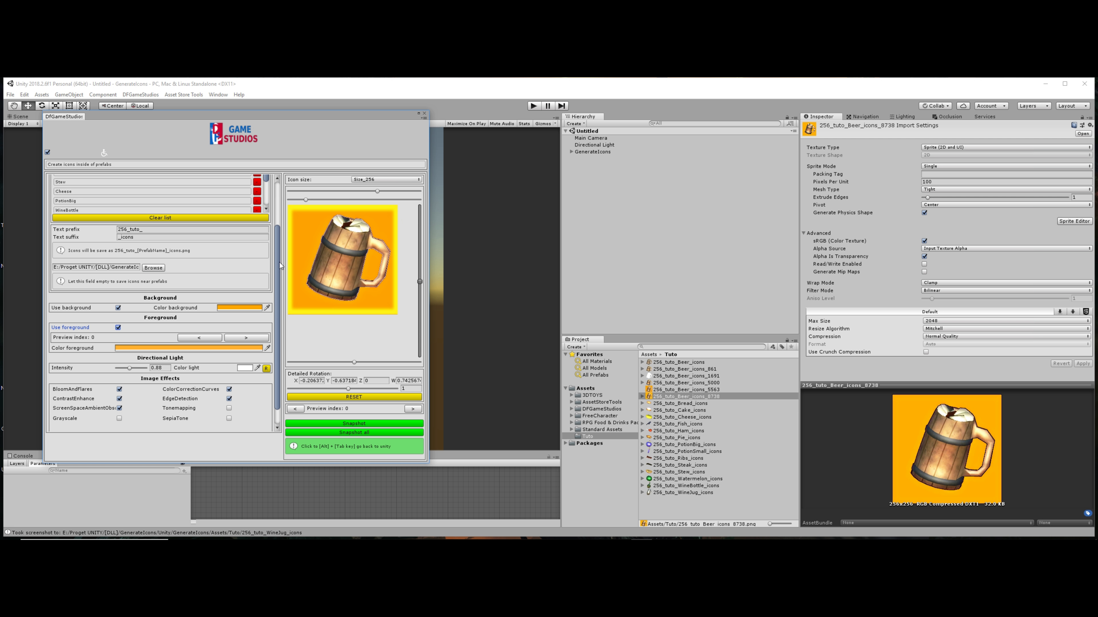
Use foreground frame style 3 coloured green and snapshot the beer mug.
click(254, 338)
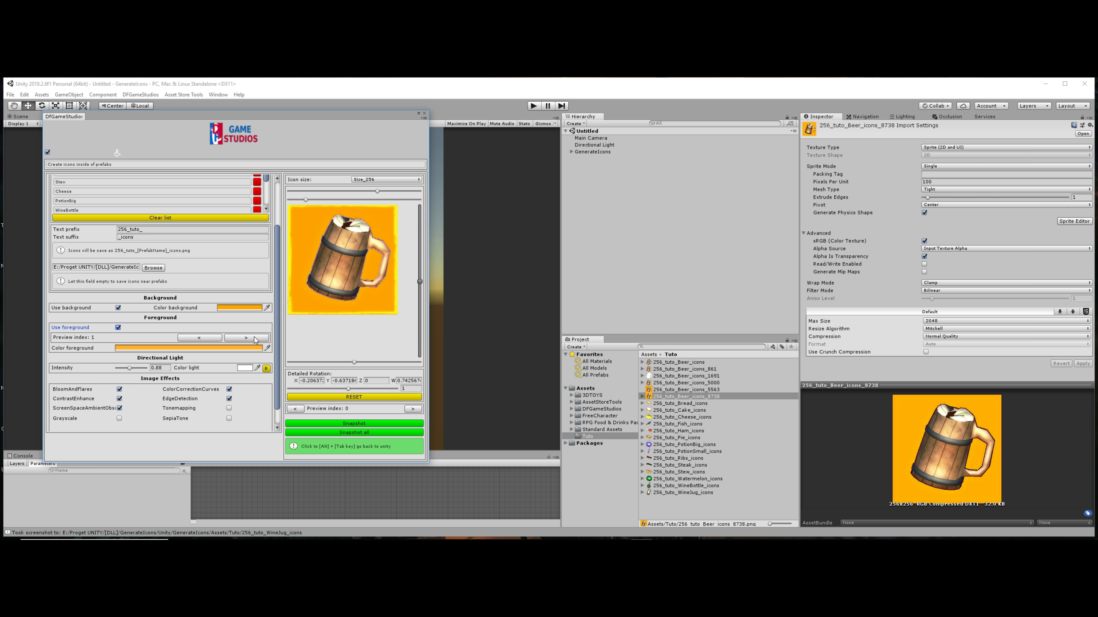
click(254, 338)
click(254, 339)
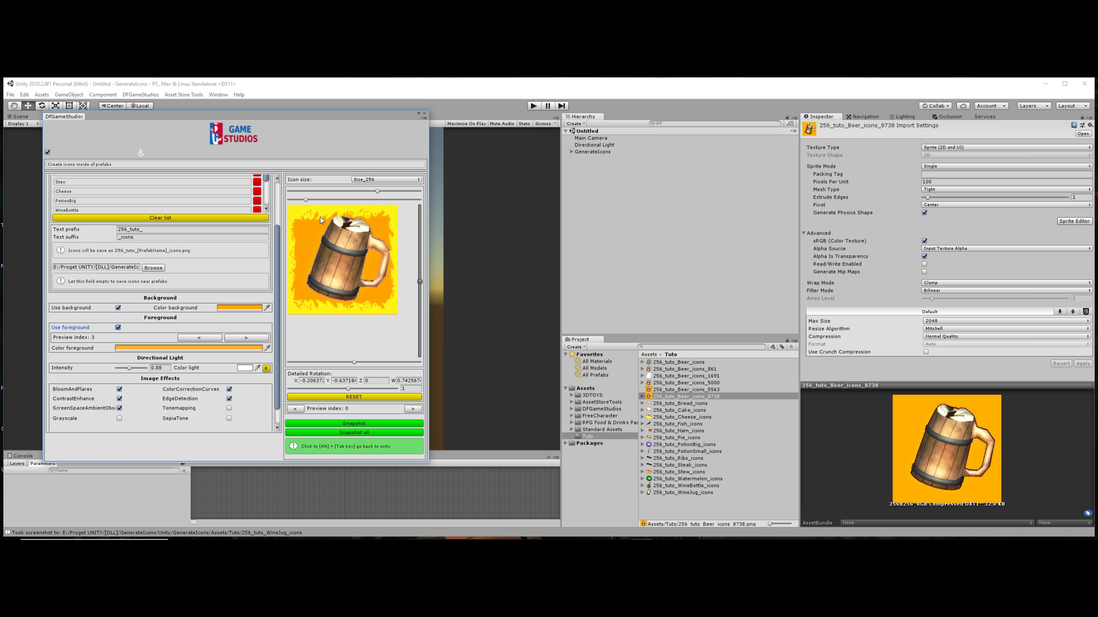
drag(306, 200, 310, 201)
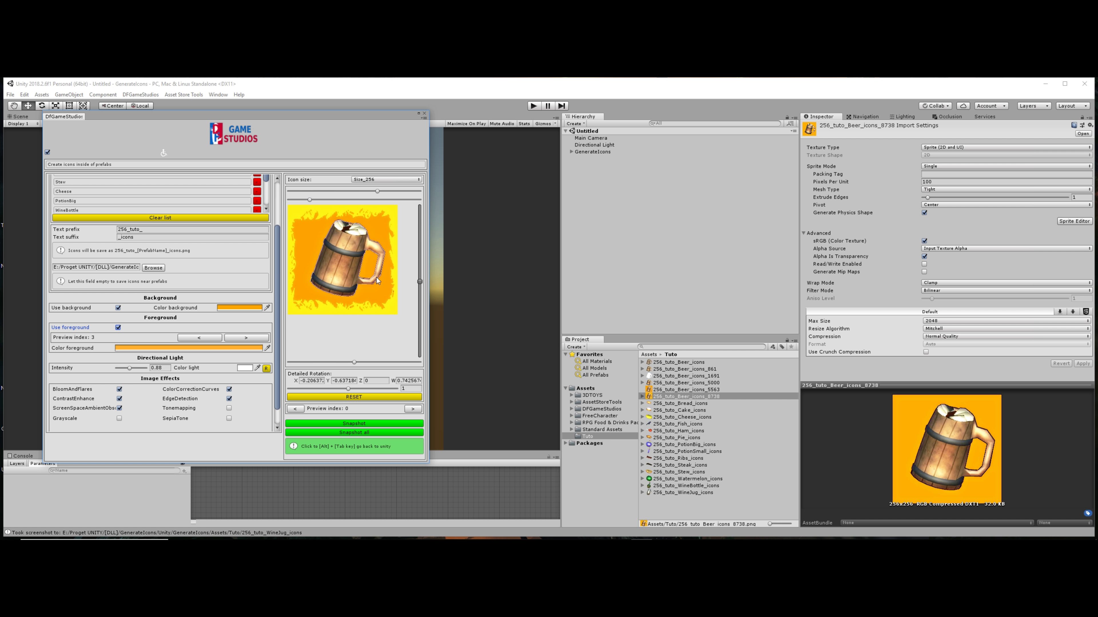
click(258, 348)
mouse_move(930, 338)
mouse_down()
mouse_move(936, 352)
mouse_move(862, 379)
mouse_move(862, 337)
mouse_move(899, 327)
mouse_up()
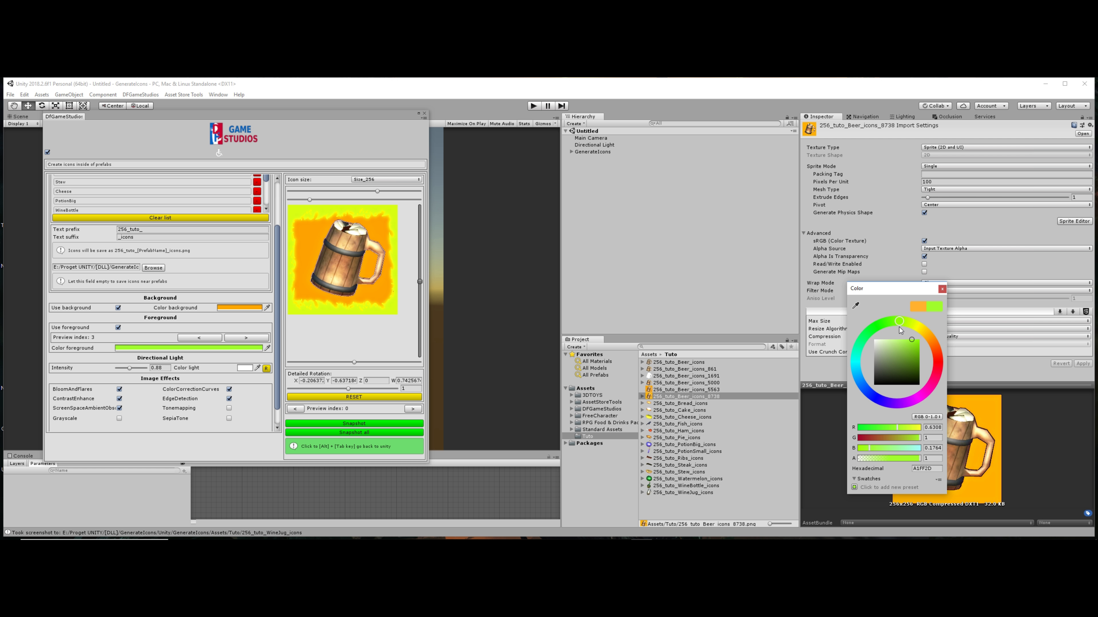
click(941, 289)
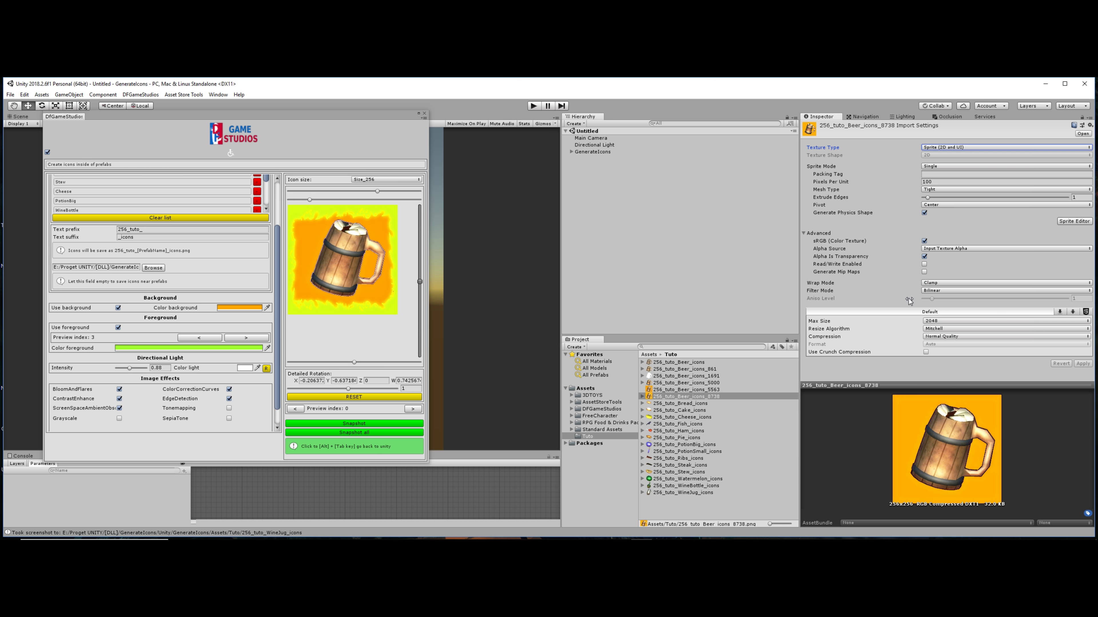
click(364, 426)
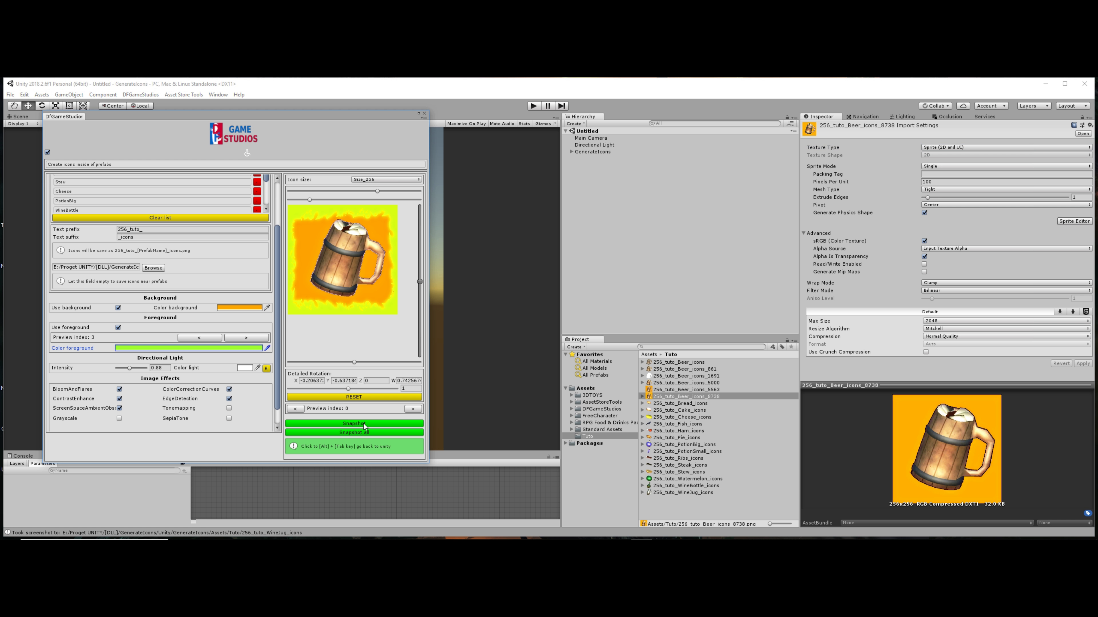
Turn off the background, make the foreground near-black 0F0F0F, and refresh the Tuto folder.
click(118, 307)
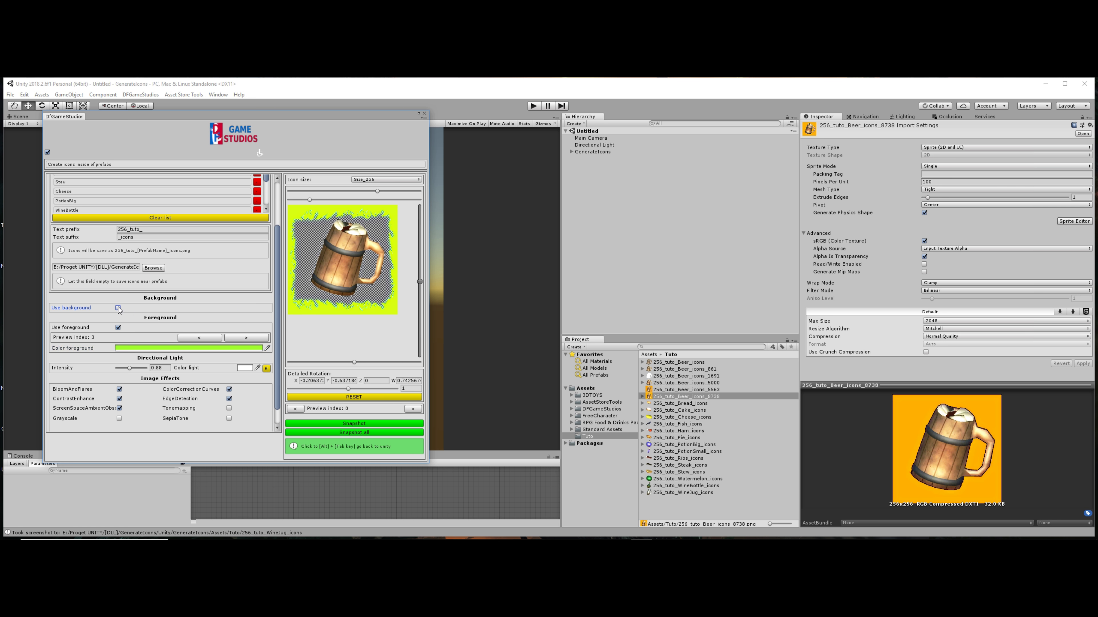
click(256, 349)
drag(890, 343, 871, 383)
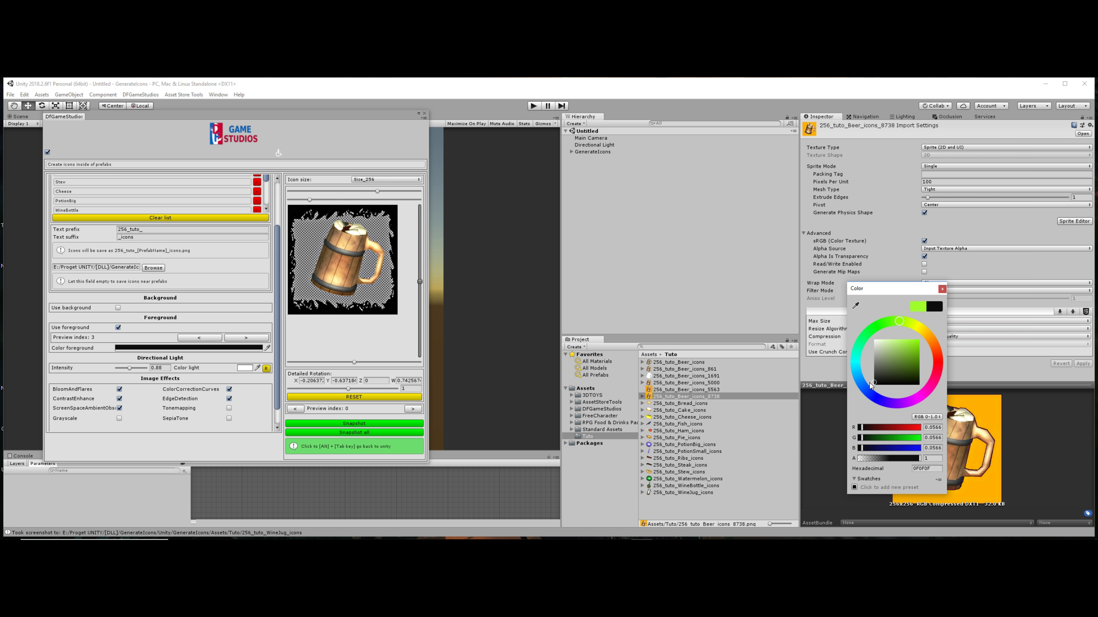
click(358, 427)
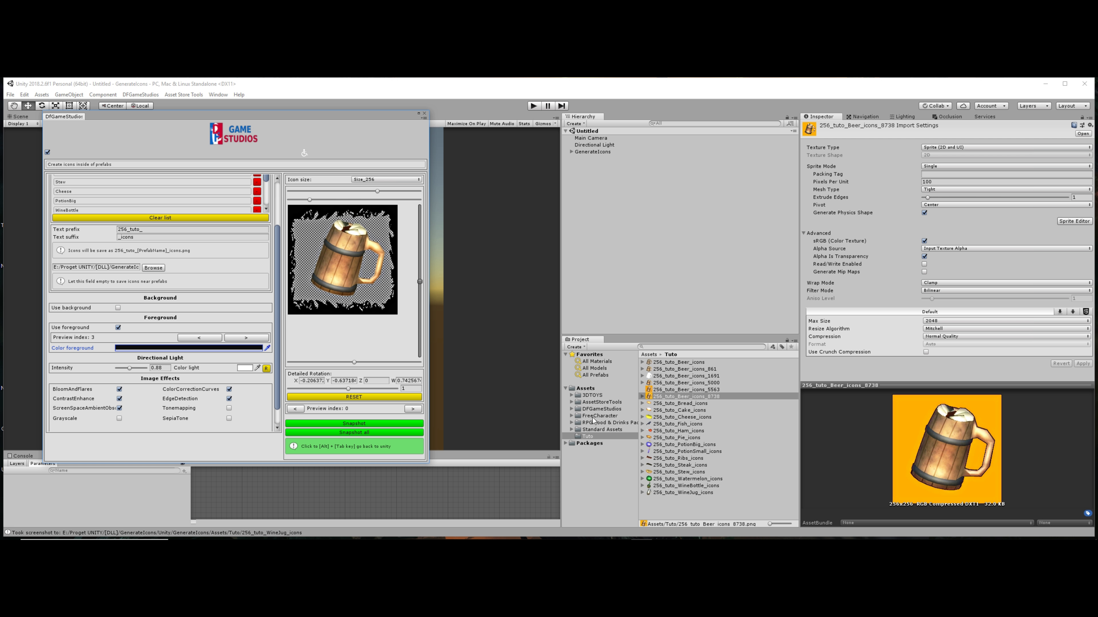
click(588, 437)
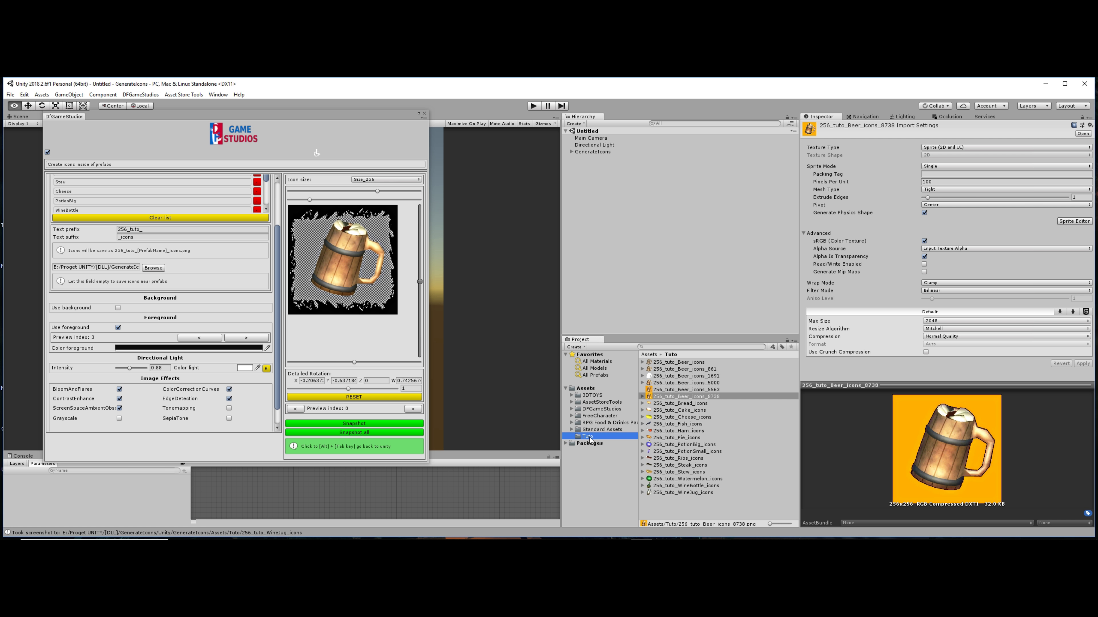
key(alt+Tab)
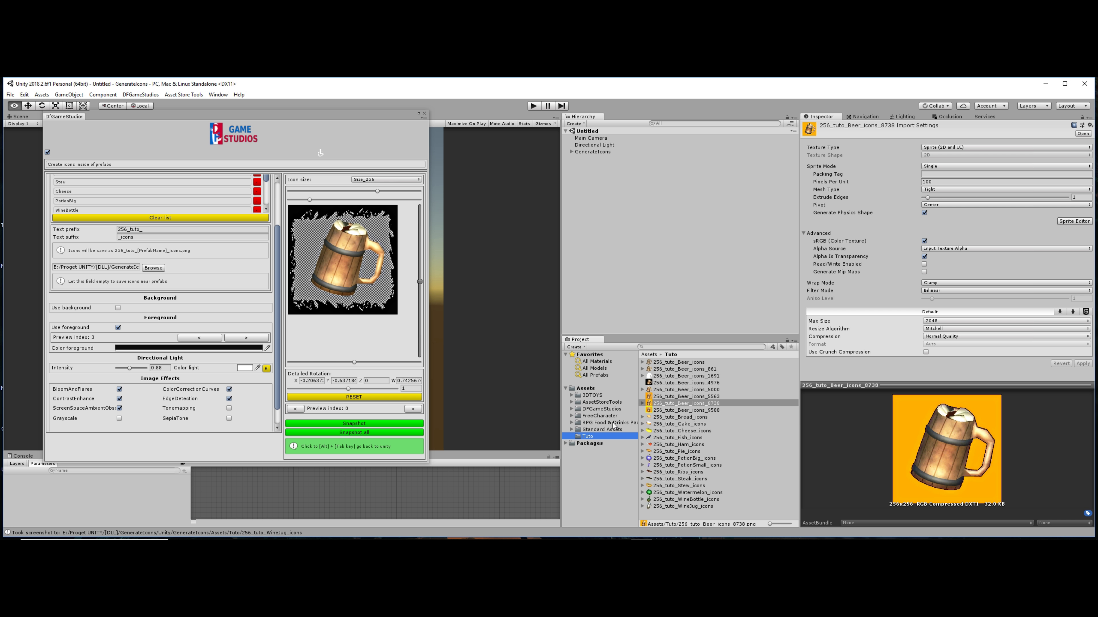
Import 256_tuto_Beer_icons_4976 as Sprite (2D and UI) and apply.
click(675, 383)
click(946, 147)
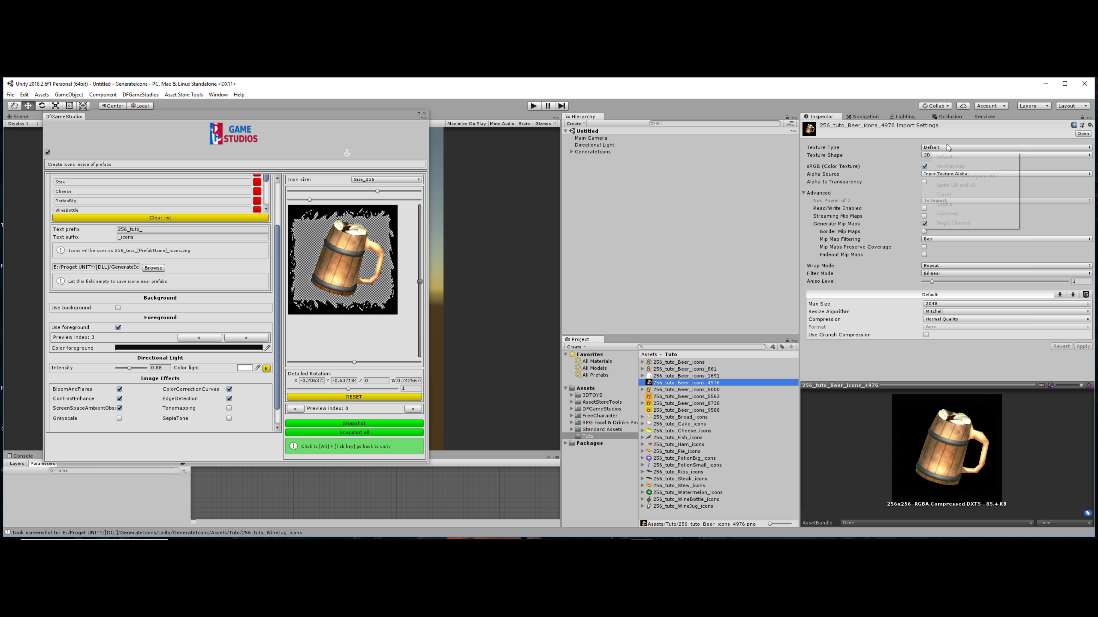
click(953, 185)
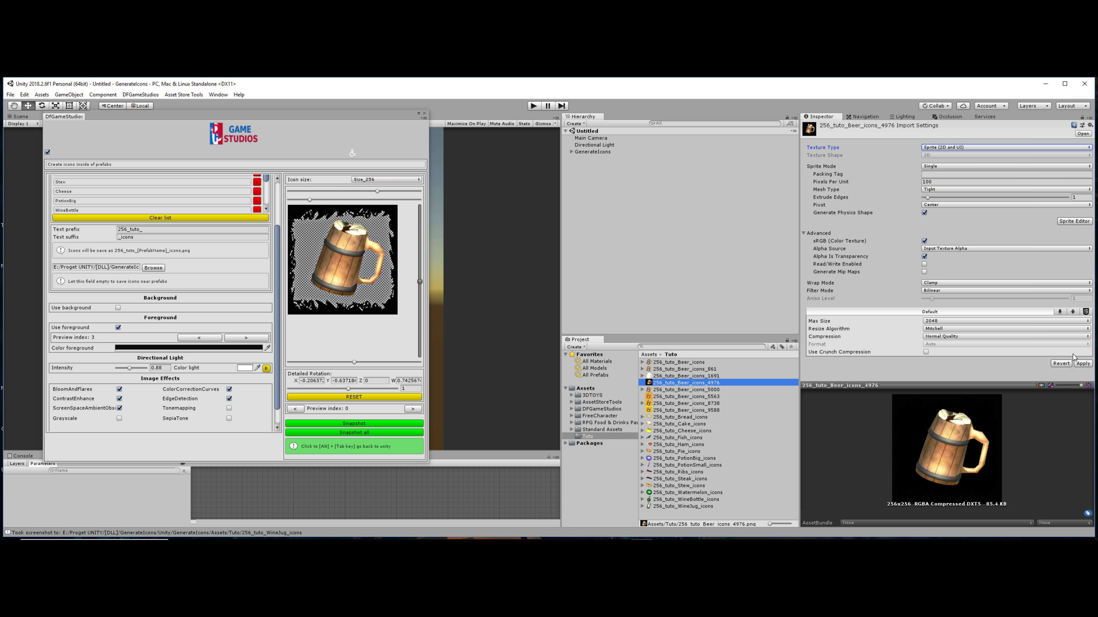
click(1080, 365)
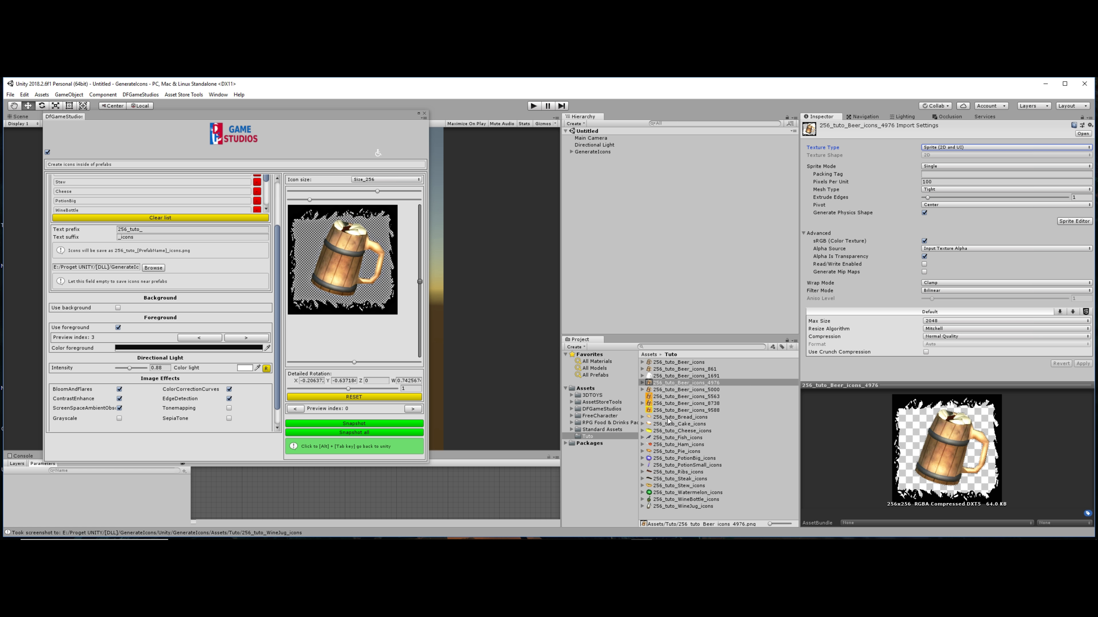
Set 256_tuto_Beer_icons_9588's Texture Type to Sprite (2D and UI).
click(670, 410)
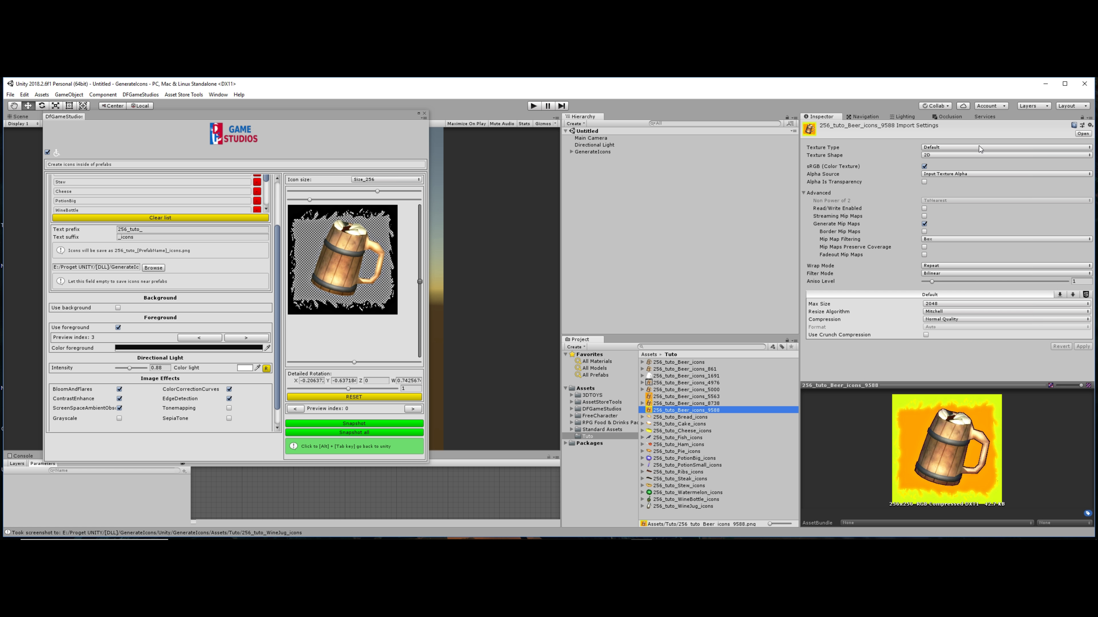
click(981, 148)
click(958, 185)
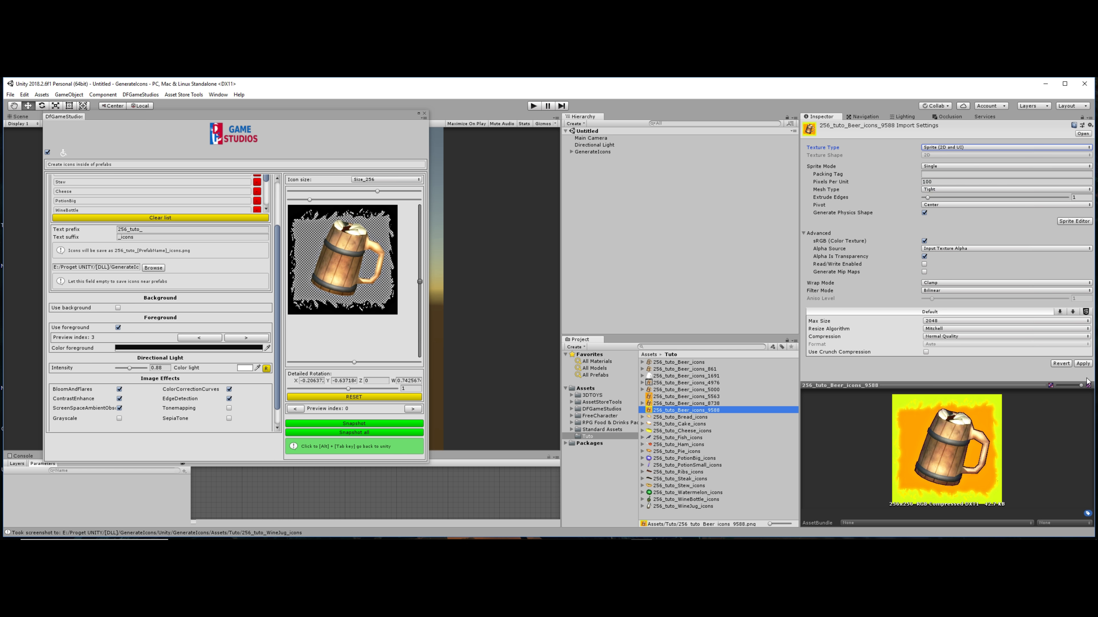